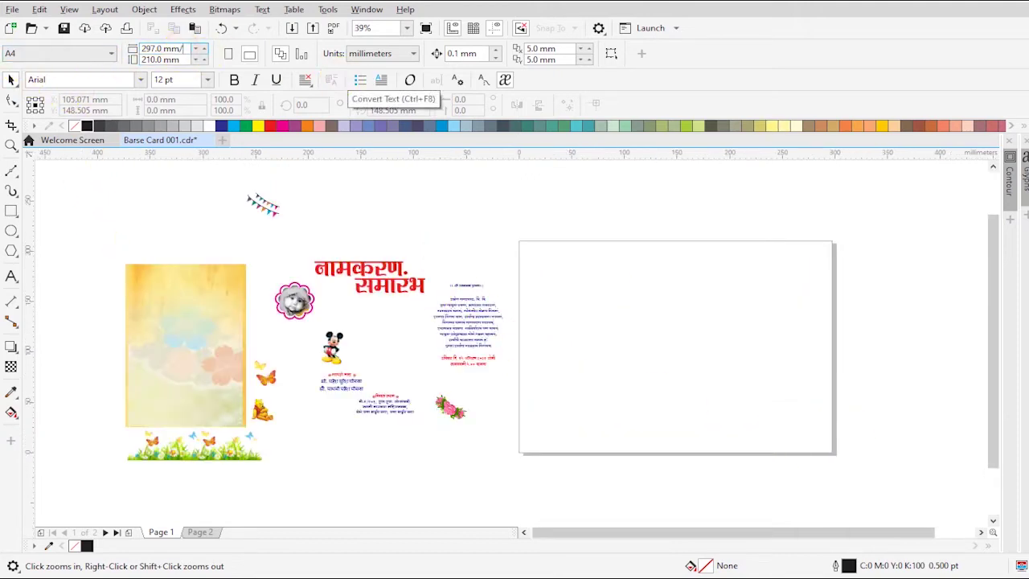
Step: Set the page width to 148.5 mm and move the floral background over so it overlaps the page's left edge
left_click(340, 78)
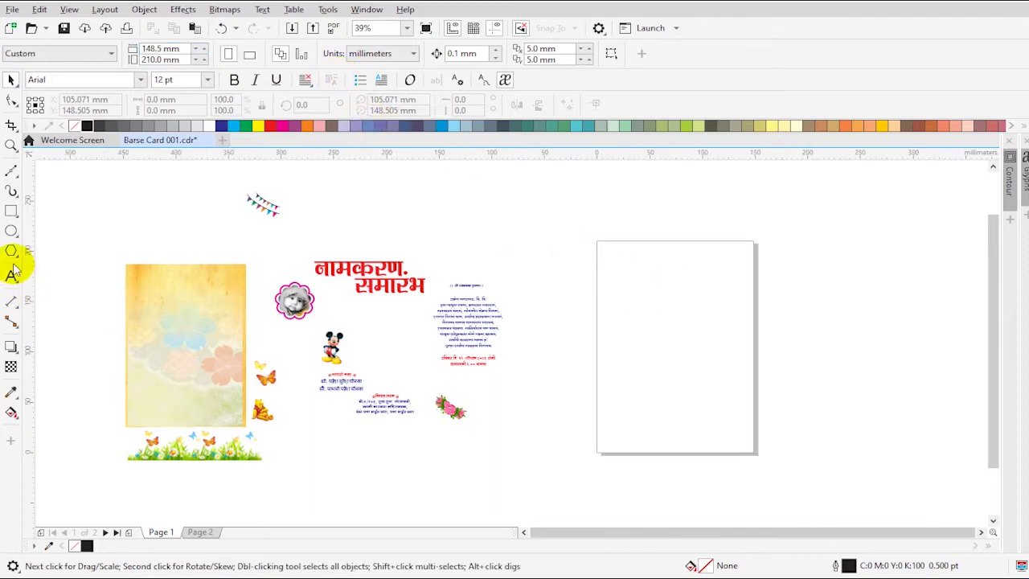
left_click(182, 320)
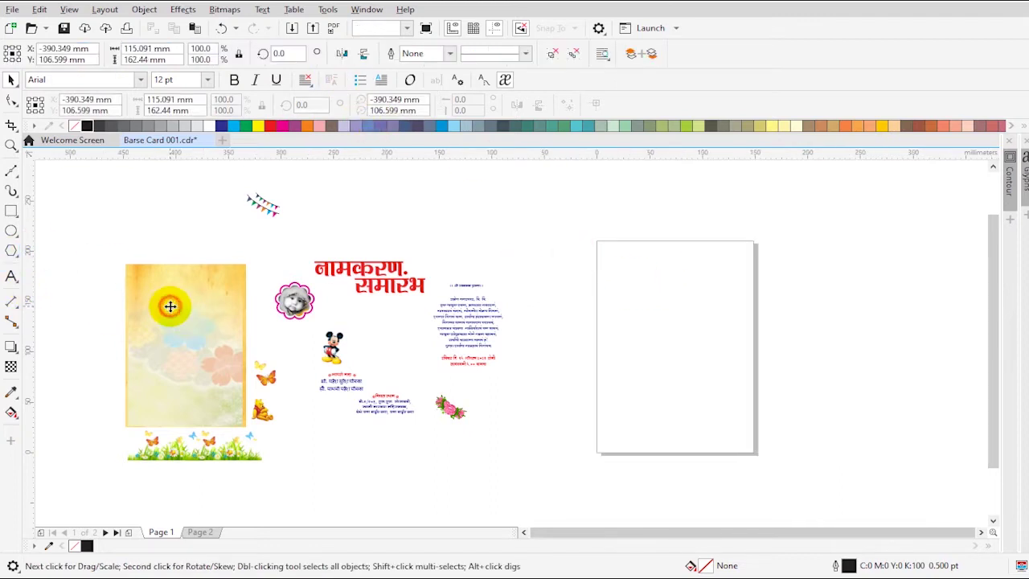
left_click(473, 251)
left_click_drag(207, 324, 587, 324)
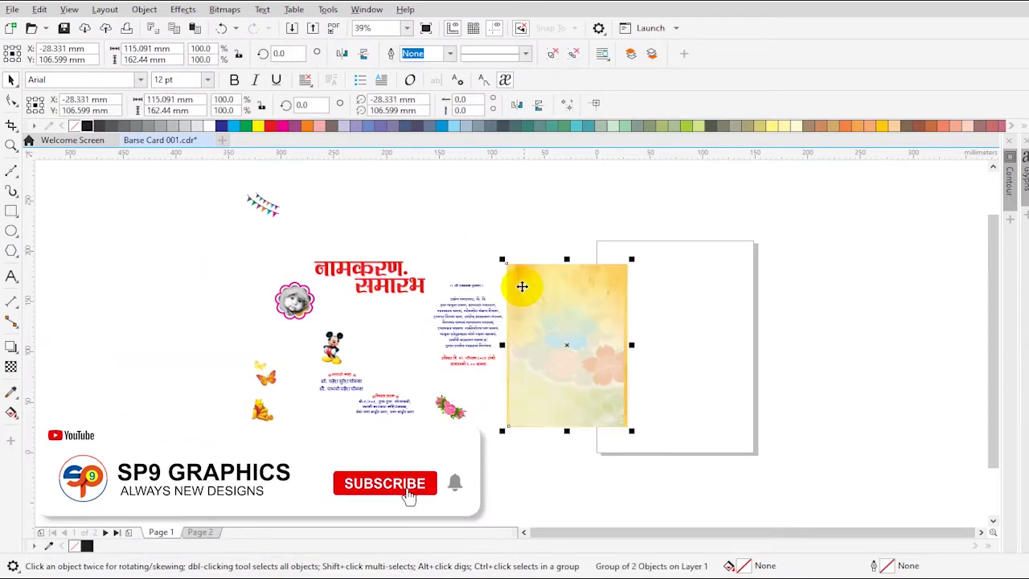
left_click(547, 214)
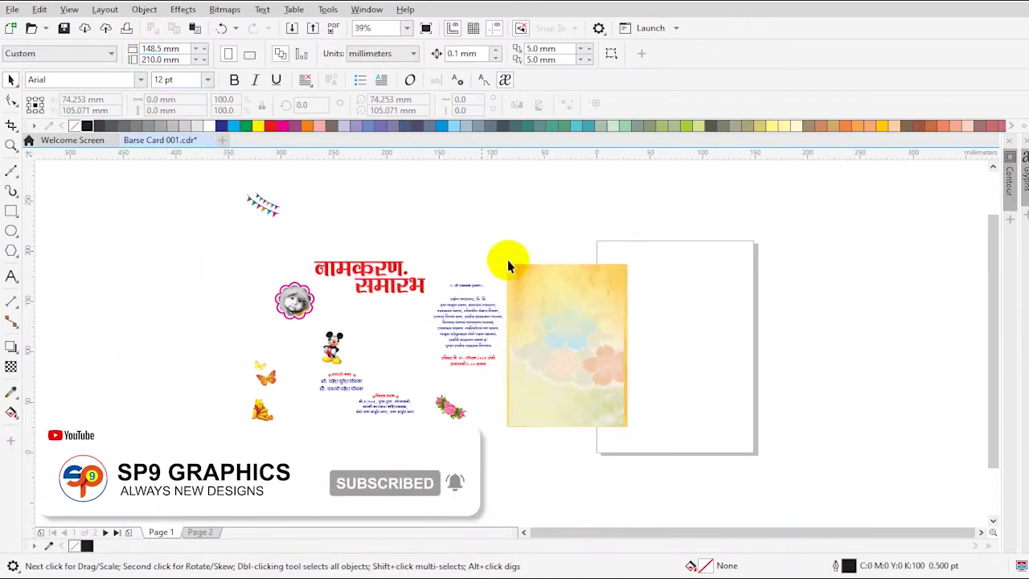
Step: Resize the floral background to 148.5 mm wide and 210 mm high and center it on the page
left_click(542, 310)
double_click(162, 99)
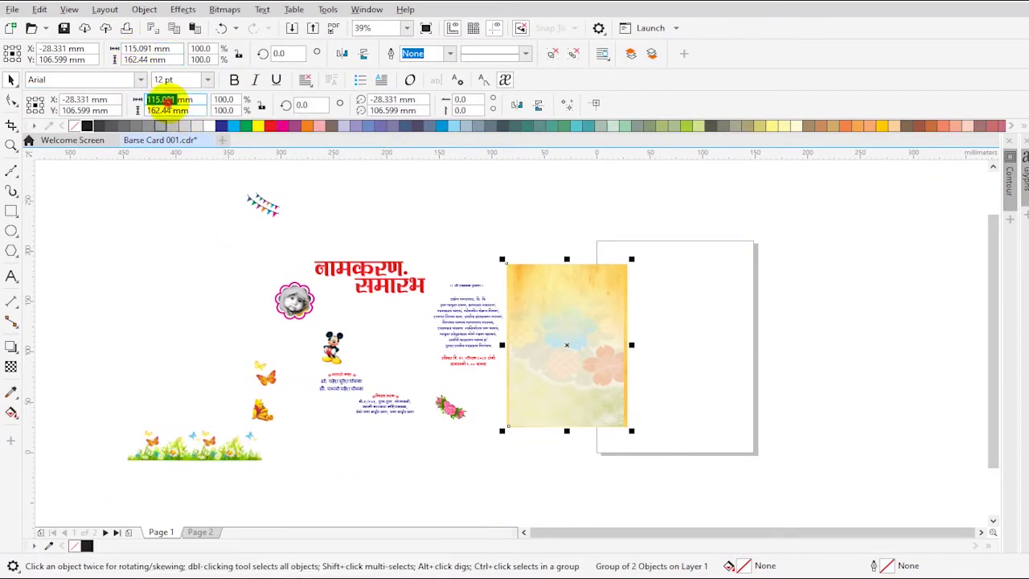
type("148.5")
key("Return")
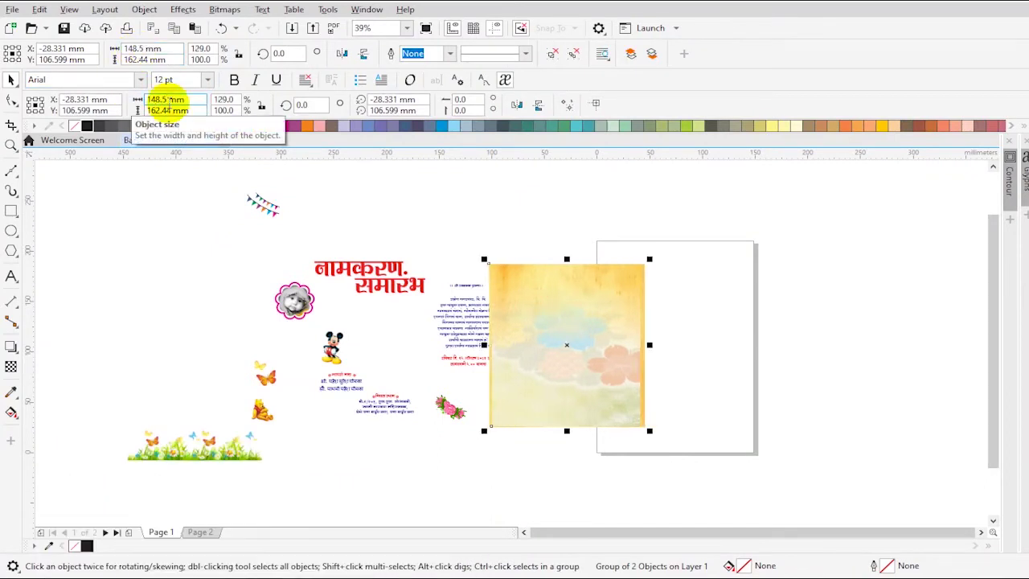
double_click(167, 100)
type("210")
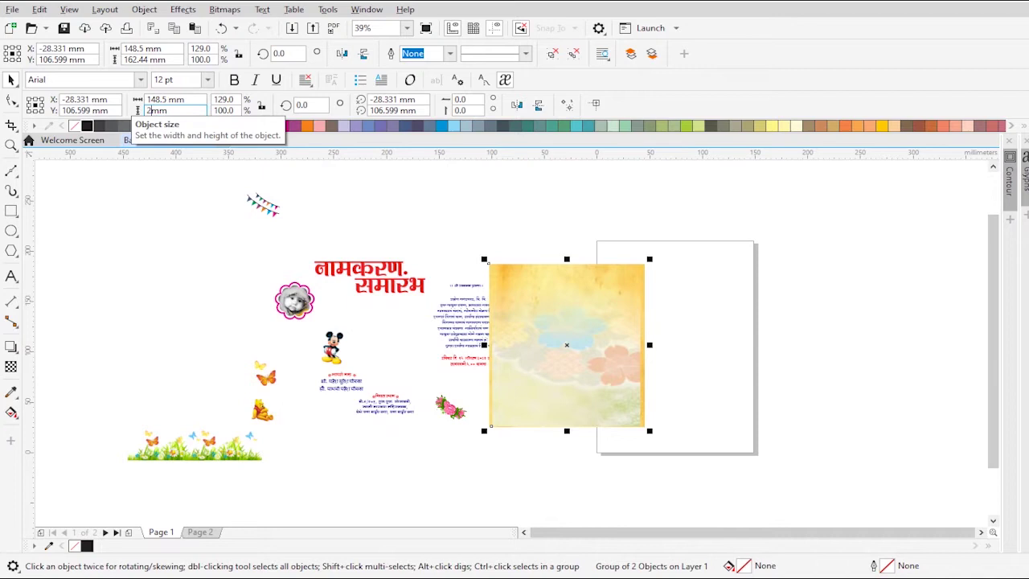
key("Return")
key("p")
left_click(776, 336)
left_click(691, 315)
Step: Examine the background on the page and the card artwork and text laid out beside it
key("z")
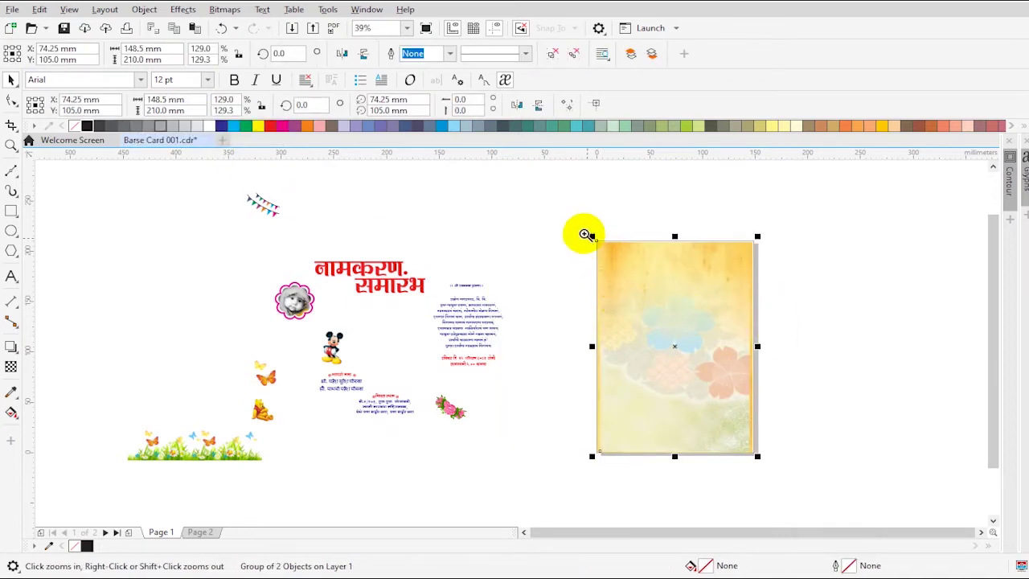
left_click_drag(588, 234, 791, 361)
key("F4")
left_click(855, 344)
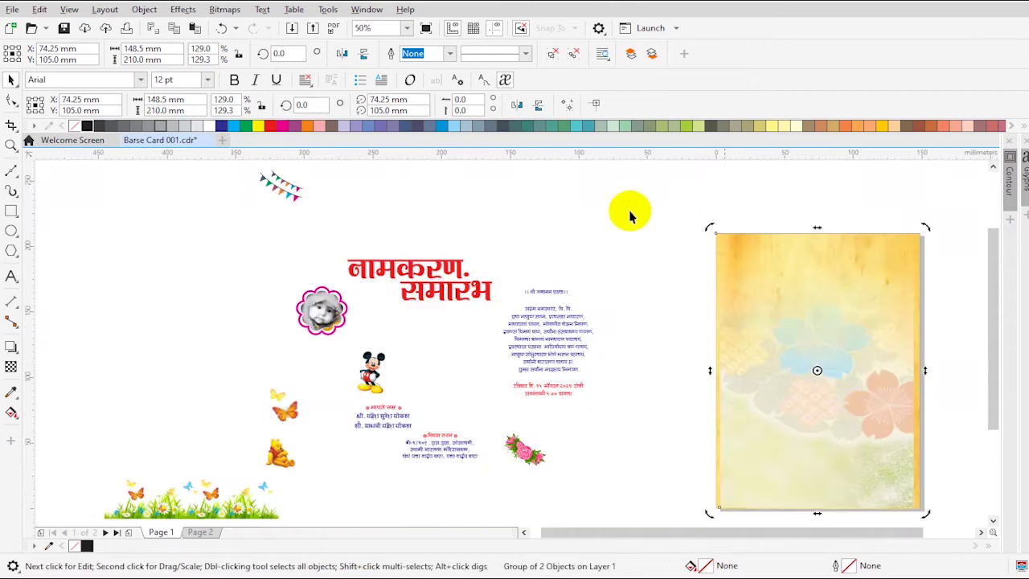
left_click(544, 202)
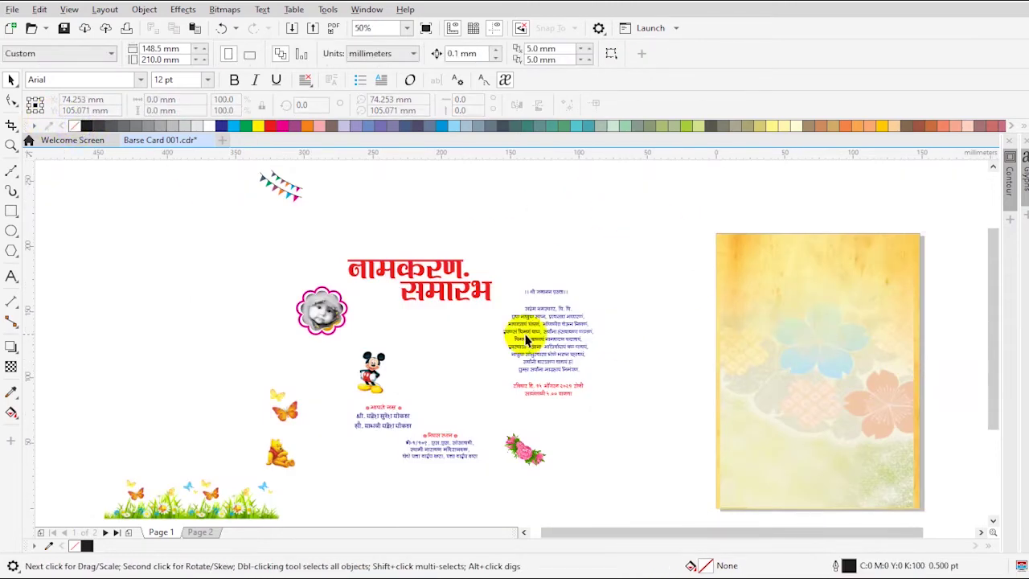
key("z")
right_click(530, 335)
left_click_drag(308, 232, 823, 443)
key("space")
left_click_drag(184, 172, 538, 473)
left_click_drag(388, 307, 437, 328)
left_click(517, 233)
Step: Move both bunting strings together from the artwork area onto the floral background on the page
left_click_drag(213, 219, 363, 271)
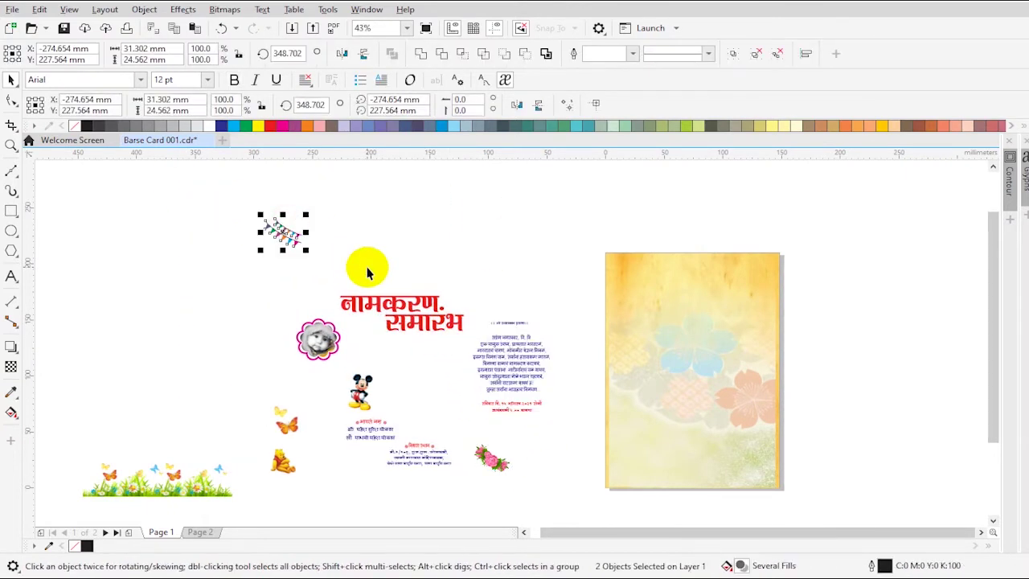
left_click_drag(291, 240, 701, 324)
left_click(585, 244)
Step: Move the grass strip with flowers and butterflies onto the lower part of the page
key("F4")
key("F2")
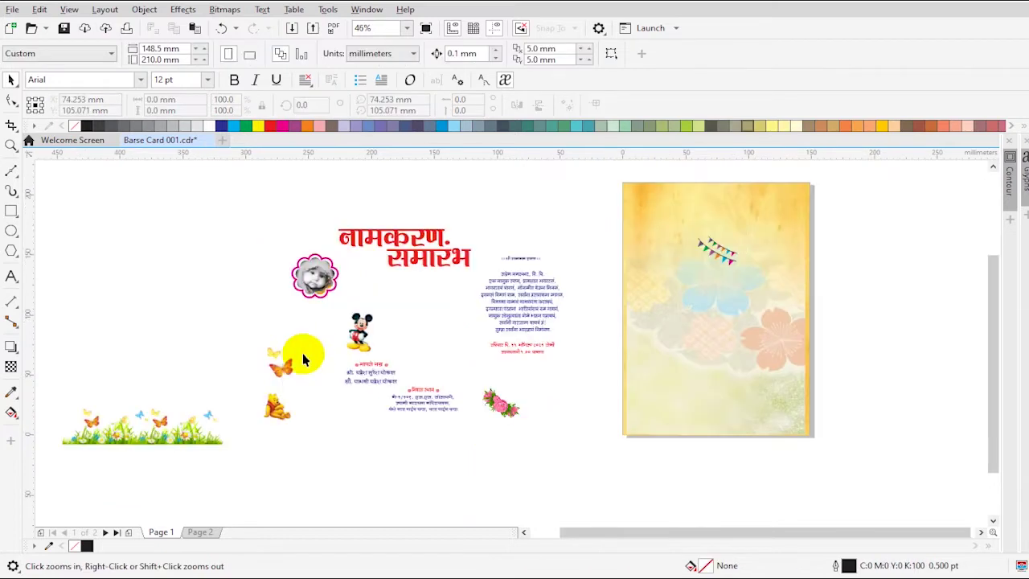
key("space")
left_click_drag(50, 383, 689, 407)
key("z")
left_click_drag(523, 344, 869, 469)
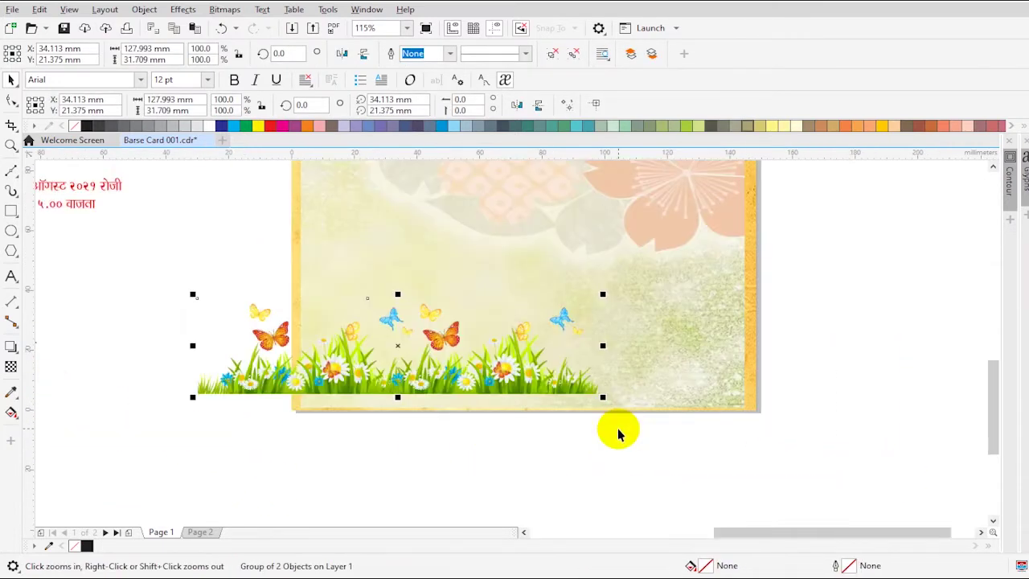
Step: Align the grass strip to the bottom and left edges of the floral background
key("space")
left_click(686, 374)
left_click(510, 391)
left_click(684, 378, "shift")
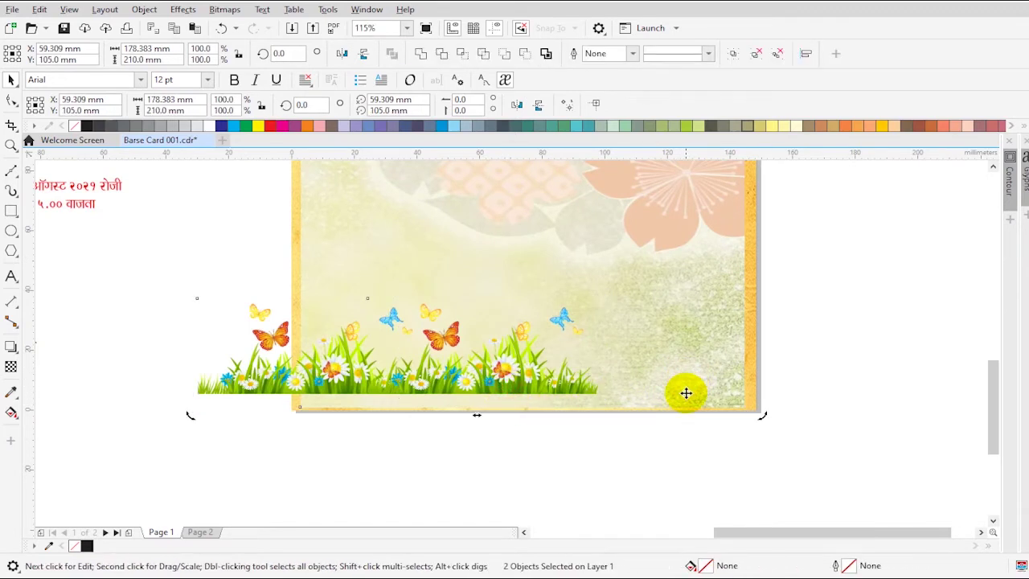
key("b")
key("l")
left_click(661, 467)
left_click(603, 404)
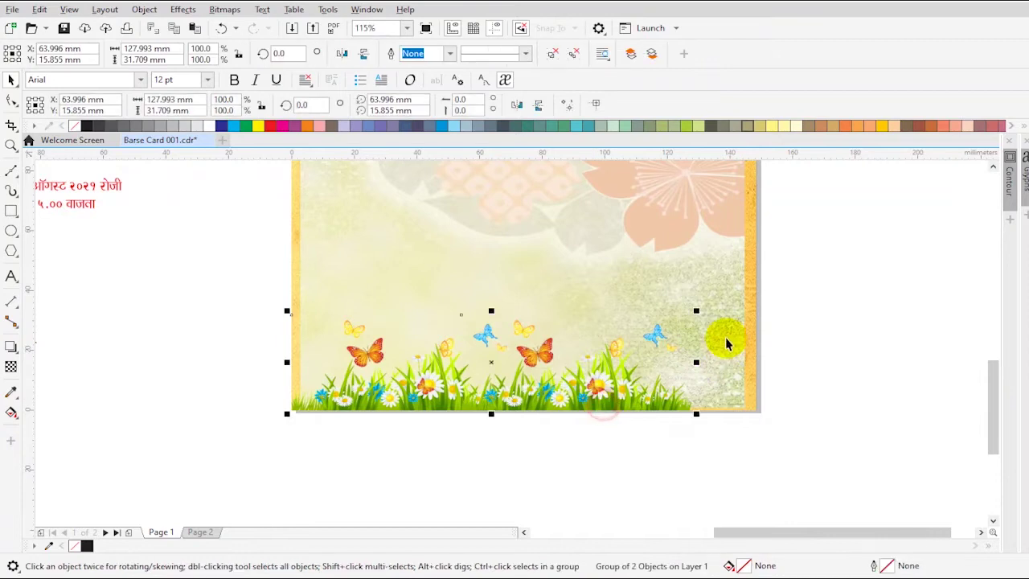
Step: Enlarge the grass strip to span the card and set its width to 148.5 mm
left_click_drag(697, 310, 766, 277)
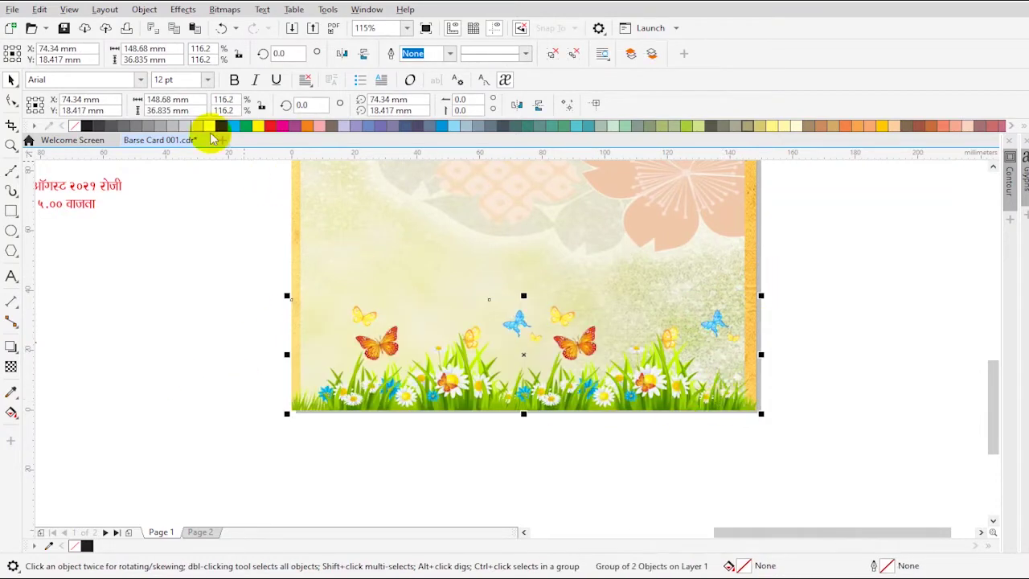
double_click(161, 99)
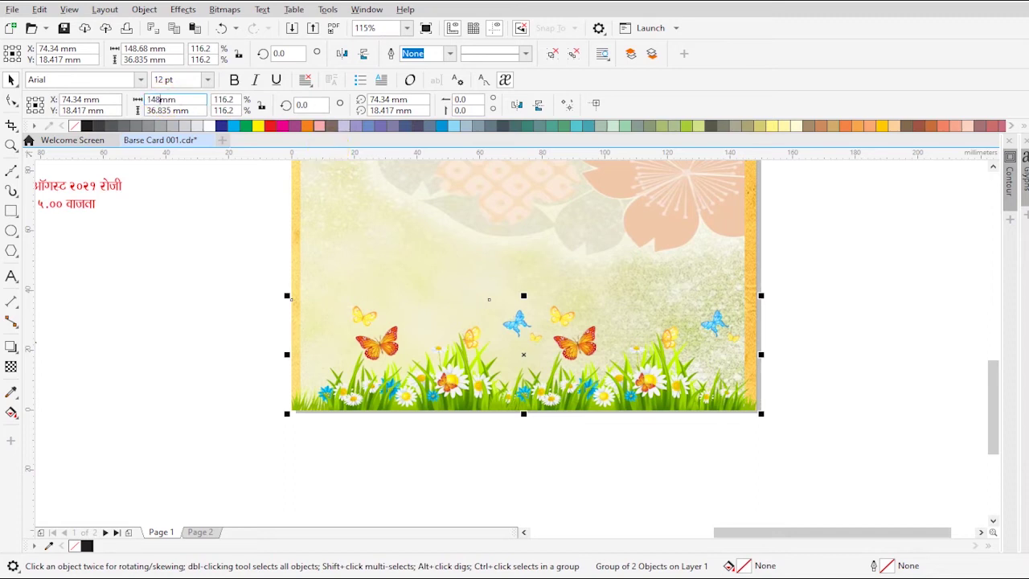
left_click(583, 281, "shift")
left_click(816, 341)
left_click(656, 397)
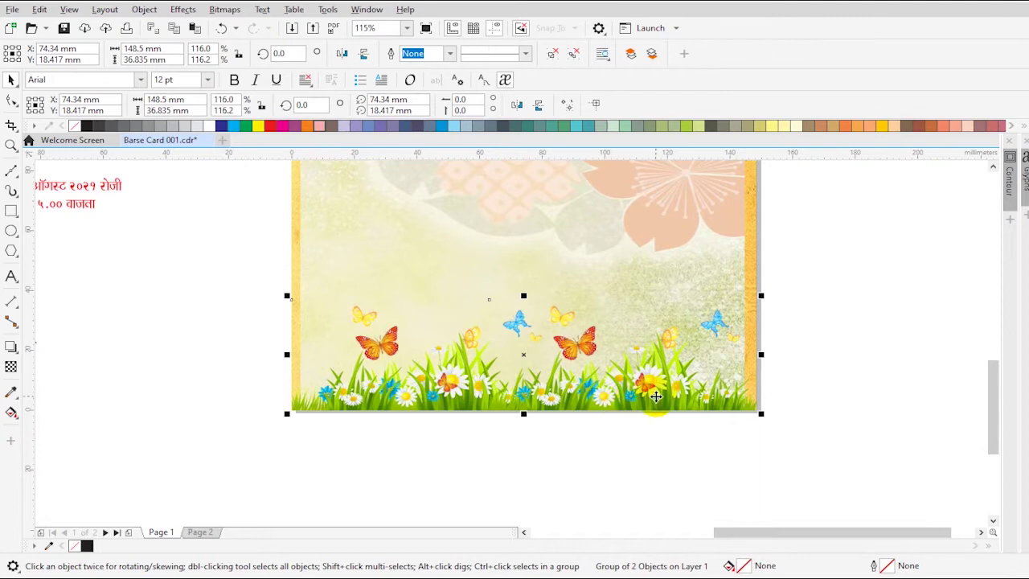
left_click(794, 404)
Step: Enlarge the bunting and move it into the upper-right corner of the card
key("F4")
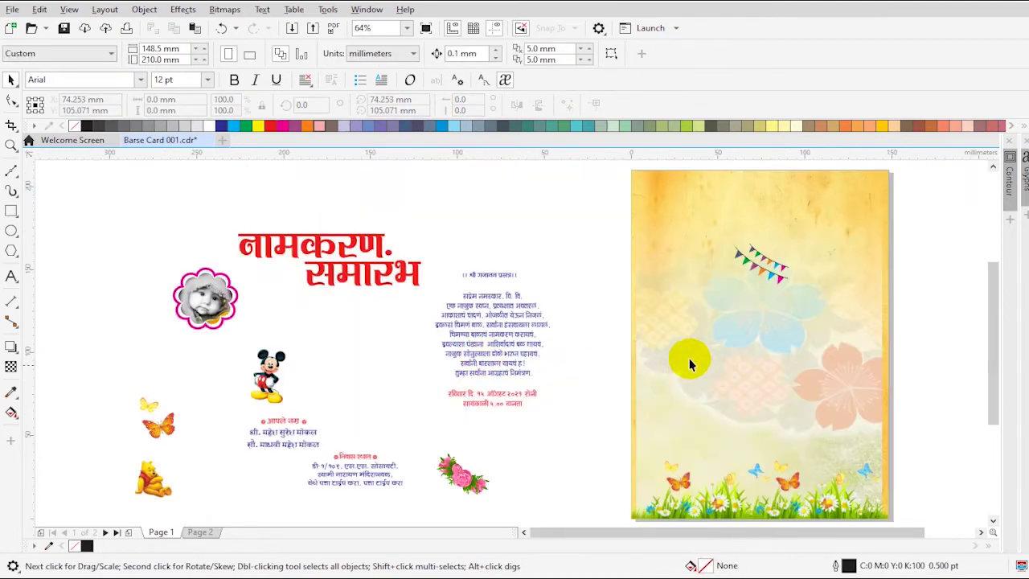
left_click(754, 416)
left_click(555, 50)
left_click(900, 202)
left_click(778, 277)
left_click_drag(793, 289, 839, 349)
left_click_drag(807, 283, 807, 283)
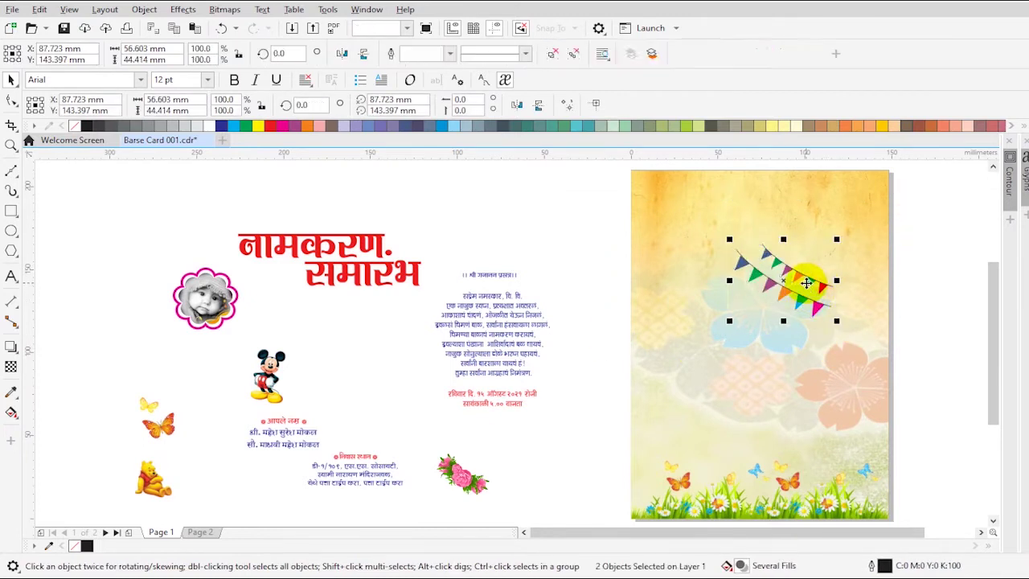
left_click_drag(862, 207, 861, 204)
left_click_drag(890, 245, 882, 245)
Step: Align the bunting to the right edge of the floral background
left_click(872, 263, "shift")
key("l")
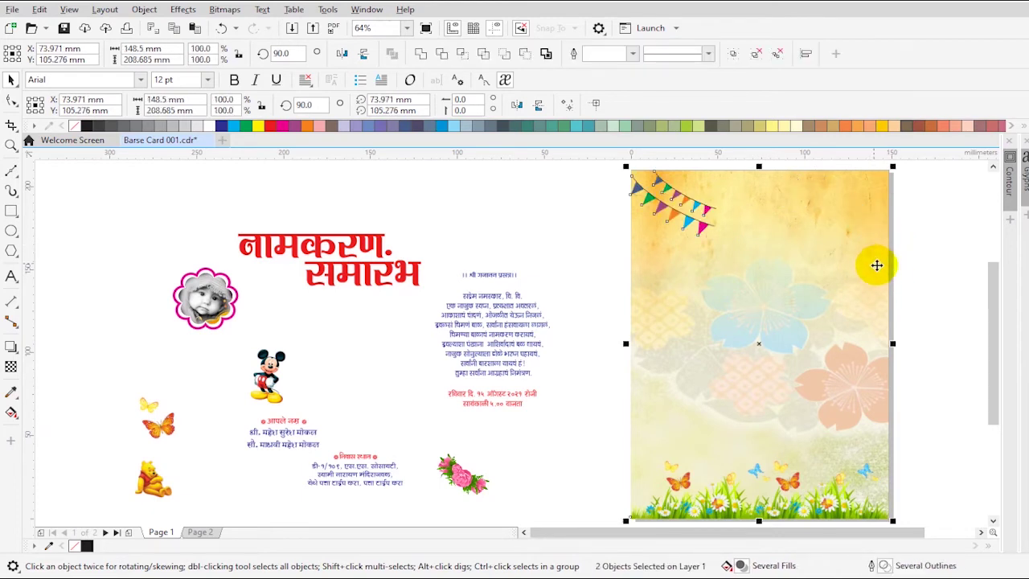
key("ctrl+z")
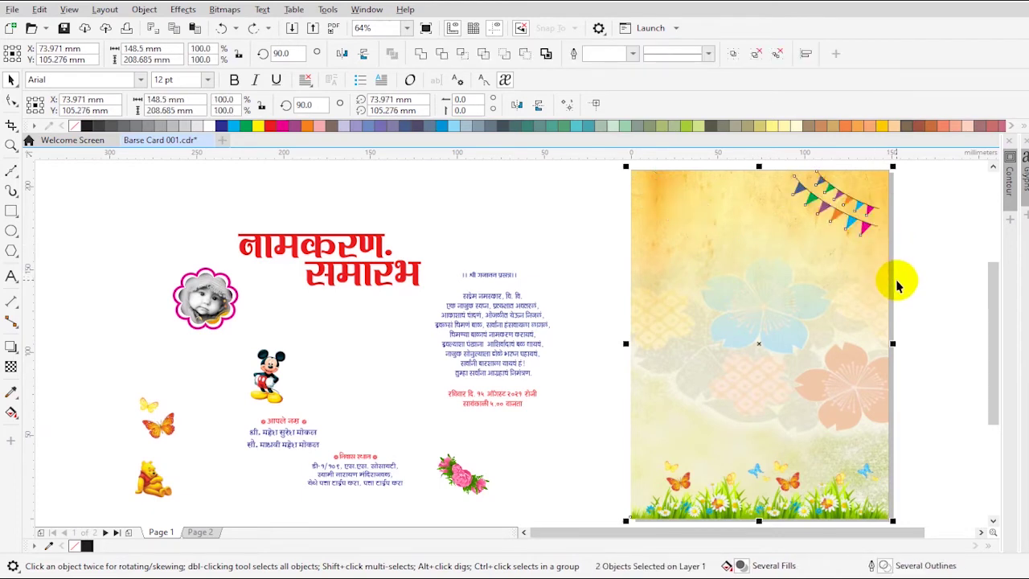
key("r")
left_click(906, 291)
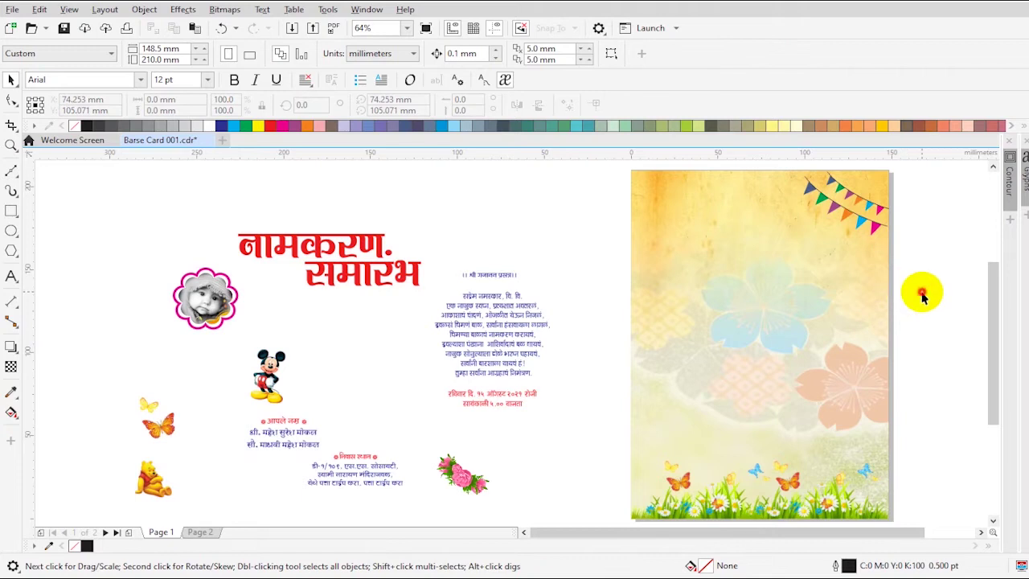
left_click_drag(120, 240, 237, 332)
left_click_drag(210, 299, 699, 232)
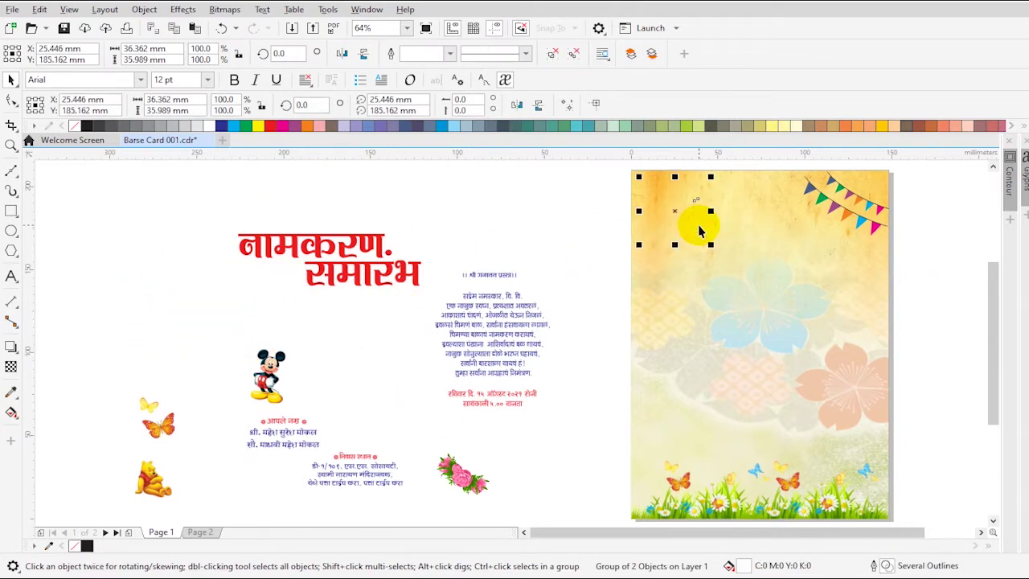
key("ctrl+z")
Step: Place the flower-framed baby photo in the upper-left corner of the card, slightly larger than its original size
scroll(441, 294, "down", 3)
left_click_drag(281, 236, 520, 431)
key("F2")
left_click_drag(304, 221, 761, 405)
left_click(832, 414)
left_click_drag(60, 255, 161, 364)
left_click_drag(133, 316, 634, 286)
left_click(494, 253)
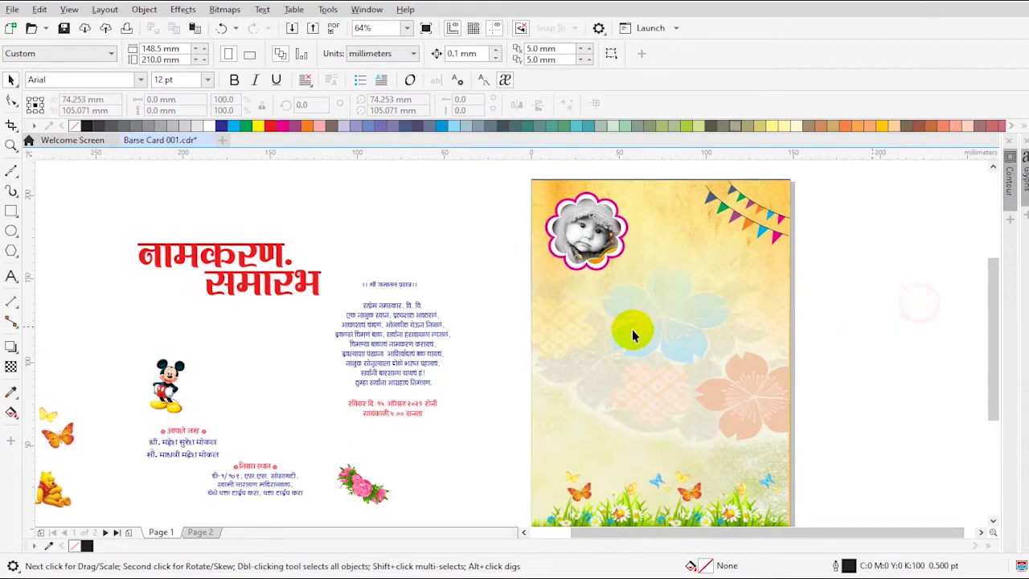
Step: Draw a circle about 107 mm in diameter in the middle of the card, below the bunting, and fill it with white
left_click(11, 231)
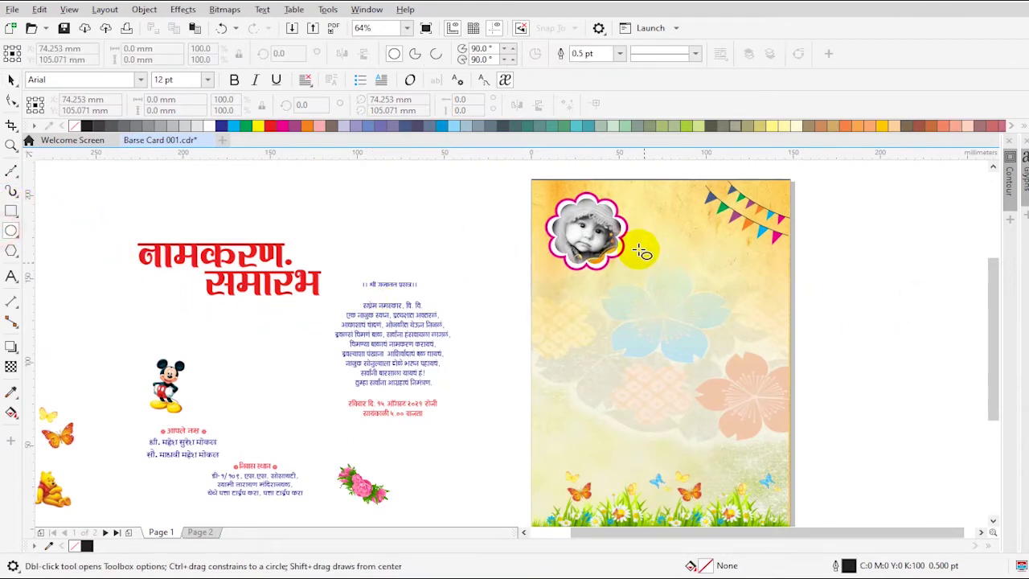
left_click_drag(673, 295, 714, 393)
key("space")
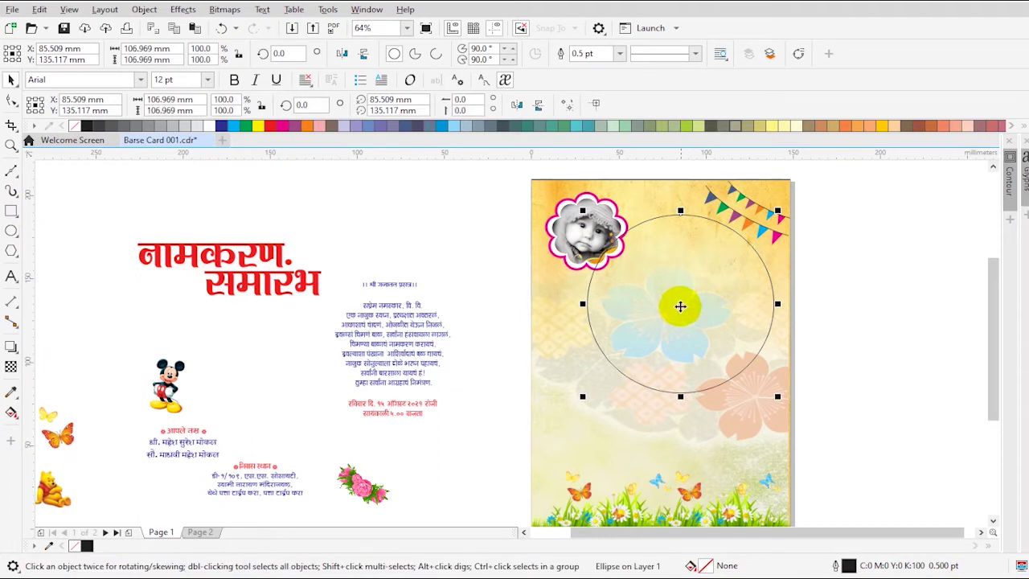
left_click_drag(674, 322, 673, 318)
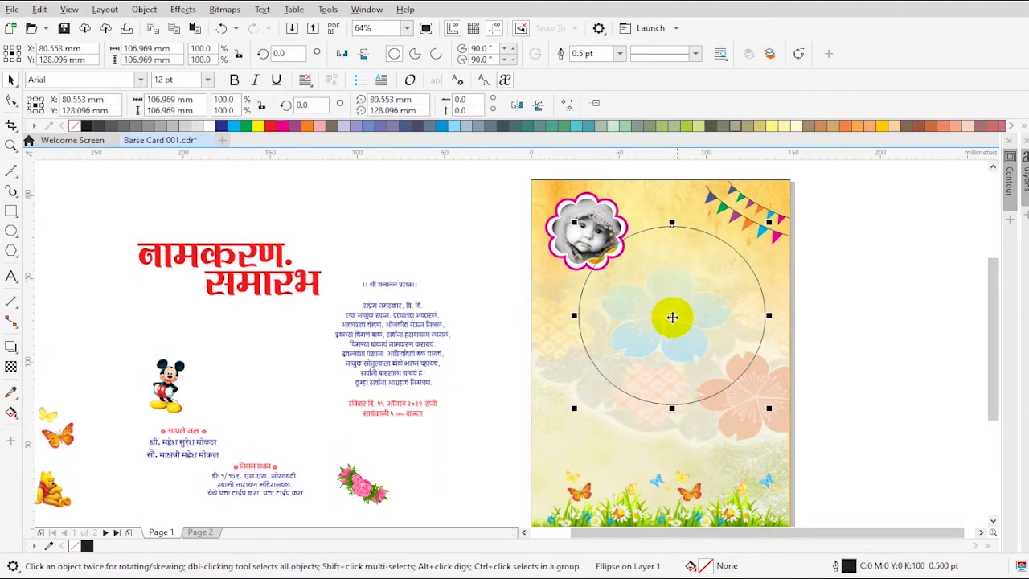
left_click_drag(674, 320, 675, 315)
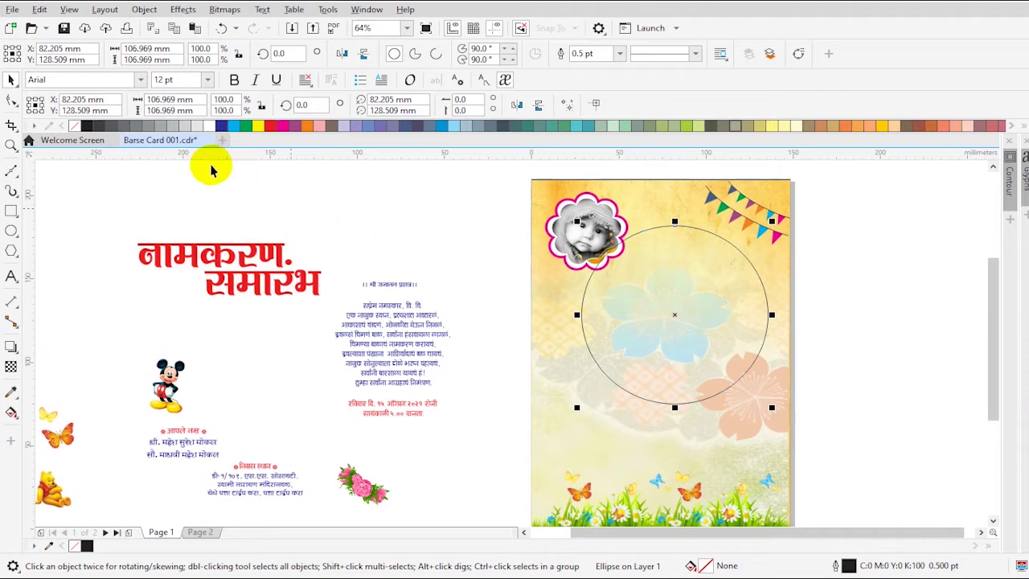
left_click(208, 126)
left_click(608, 270)
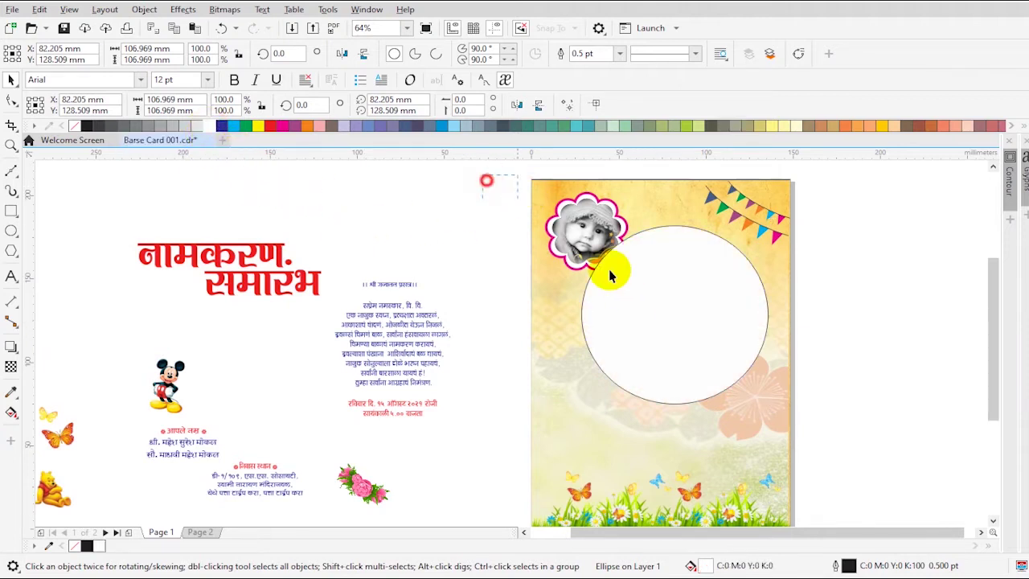
Step: Give the white circle a 5 pt outline in purple (C20 M80 Y0 K20)
left_click(658, 312)
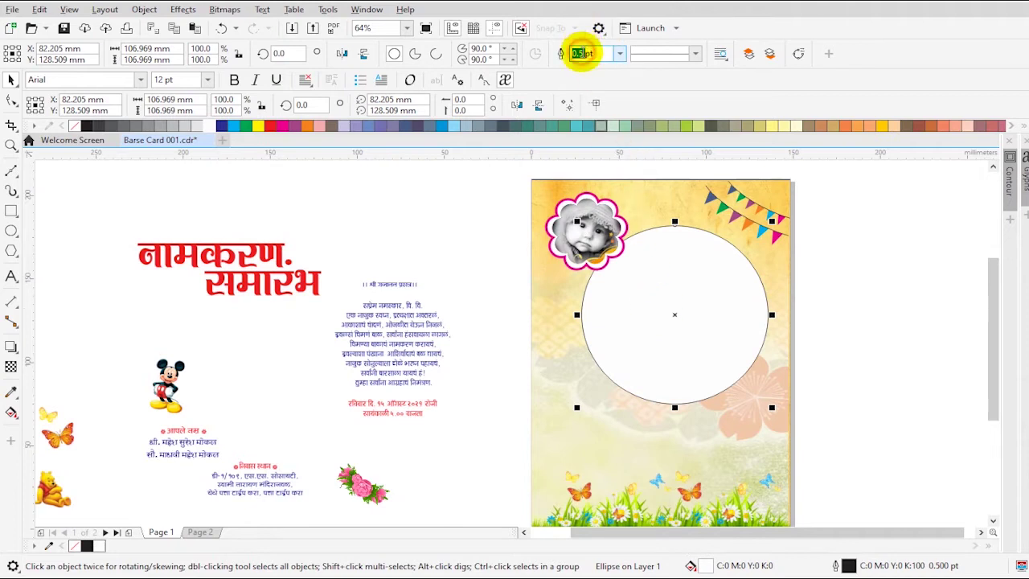
type("2")
key("Return")
double_click(582, 53)
type("5")
key("Return")
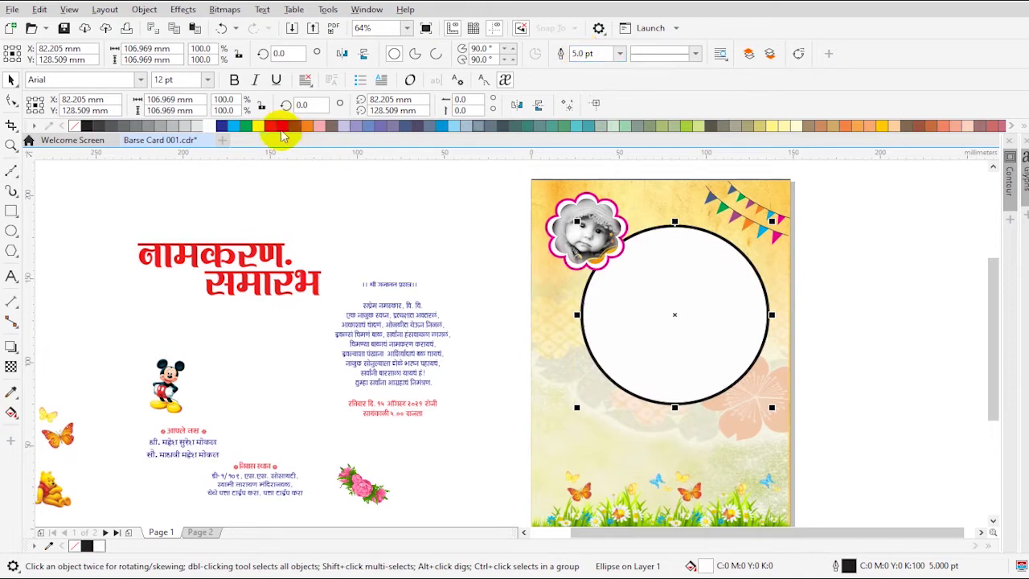
right_click(297, 126)
left_click(845, 313)
Step: Stretch the white circle downward to about 110 mm high and nudge it slightly lower on the card
left_click(707, 321)
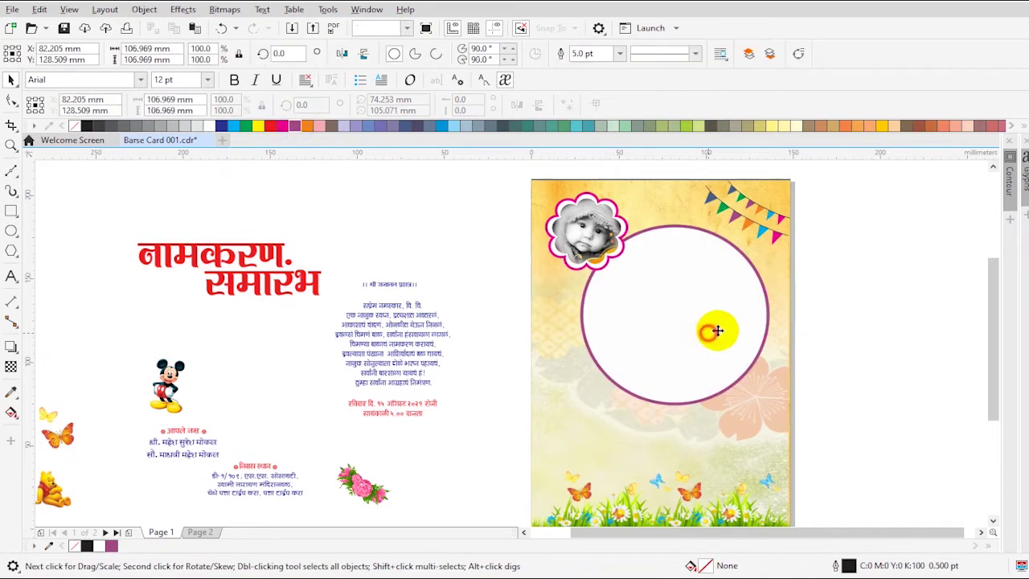
left_click_drag(675, 408, 674, 414)
left_click_drag(715, 351, 715, 354)
left_click_drag(105, 201, 358, 326)
Step: Duplicate the outlined white circle about 84 mm to the right, level with the original
left_click(701, 344)
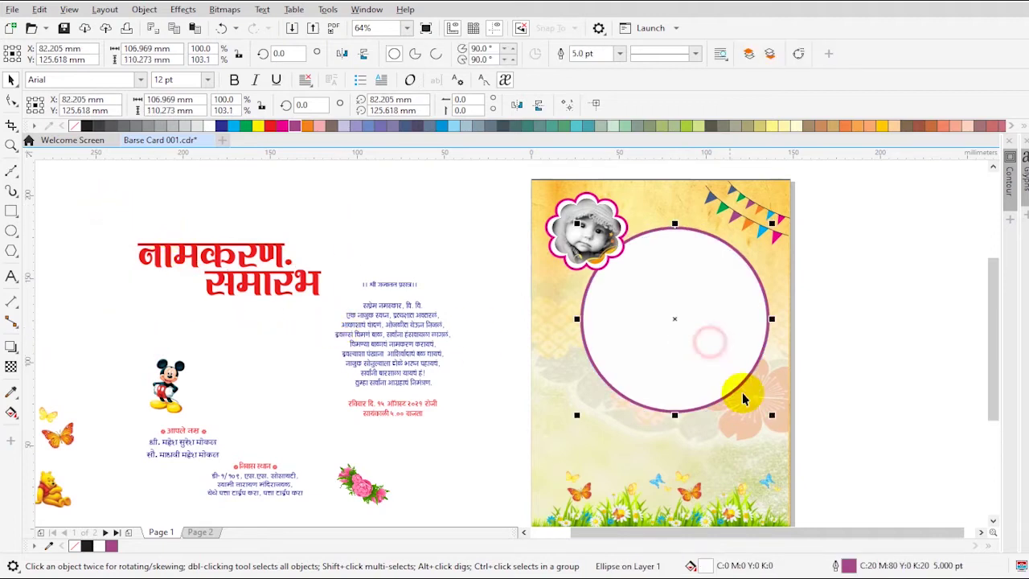
left_click_drag(672, 352, 820, 368)
key("ctrl+z")
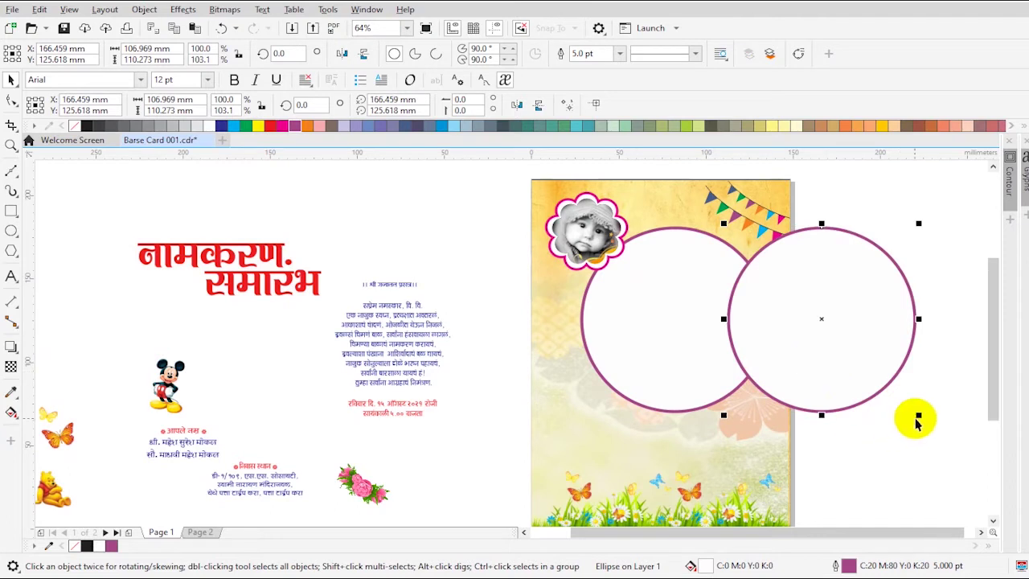
Step: Shrink the duplicate circle to about 97 x 100 mm and copy it slightly down and to the right
left_click_drag(922, 417, 913, 415)
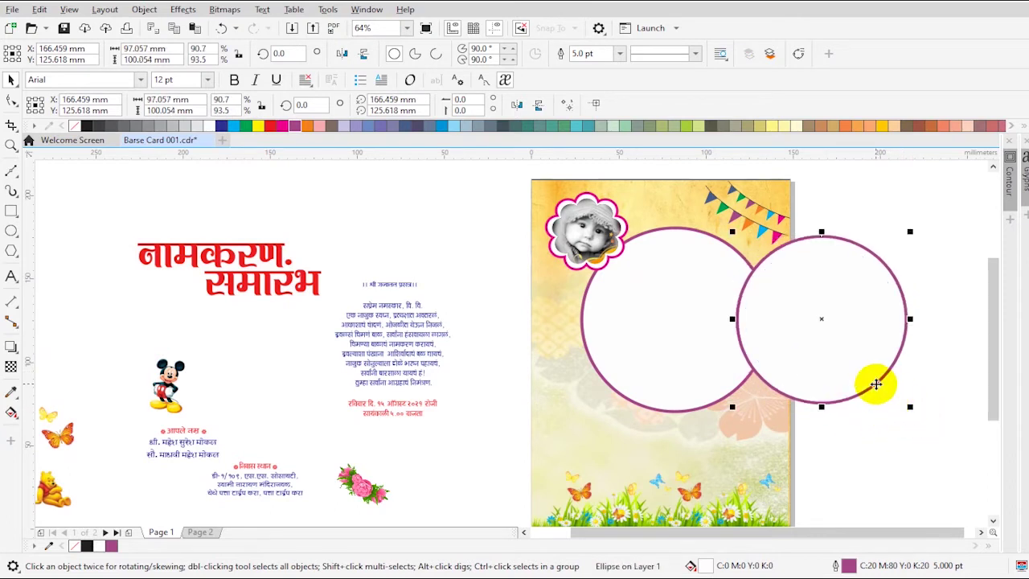
mouse_move(815, 342)
left_mouse_down()
mouse_move(829, 346)
mouse_move(817, 344)
left_mouse_up()
Step: Remove the outlines of the two smaller circles and fill the front one pale yellow (C0 M0 Y20 K0) and the back one cyan (C100 M0 Y0 K0)
left_click(752, 287, "shift")
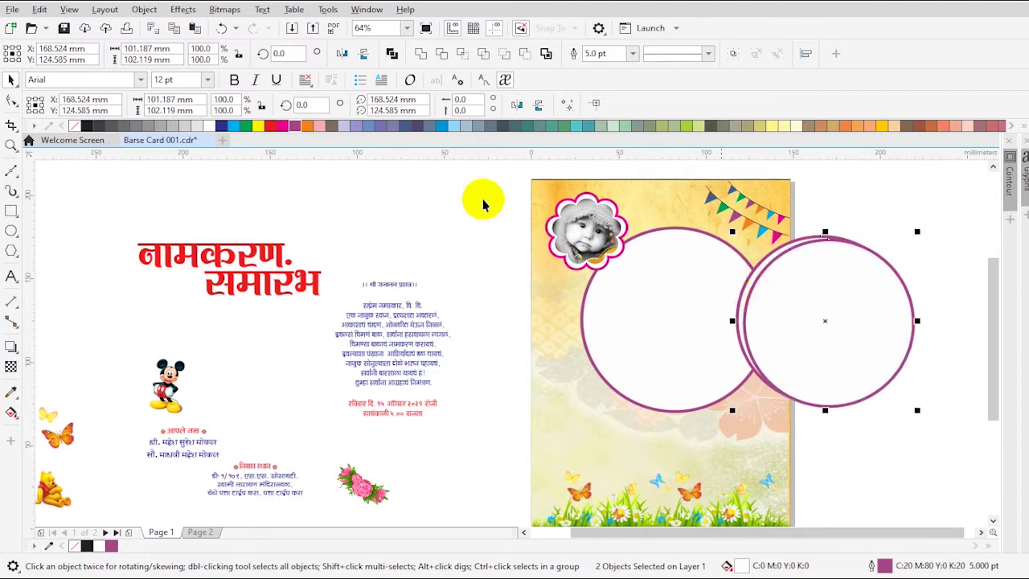
right_click(76, 129)
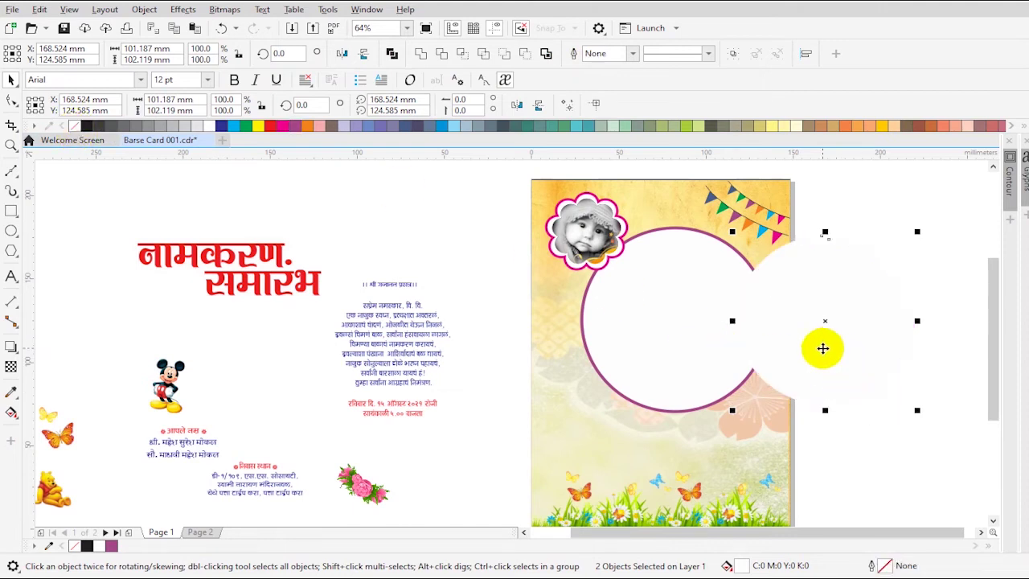
left_click(823, 347)
left_click(846, 353)
left_click(796, 126)
left_click_drag(789, 251, 782, 249)
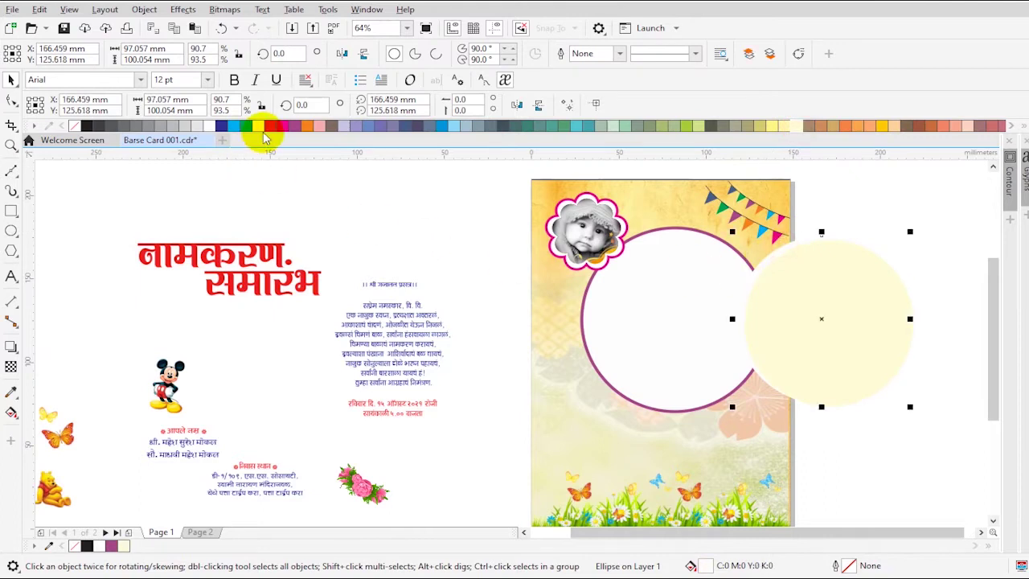
left_click(235, 127)
Step: Shift the pale yellow circle slightly up and left over the cyan one, and subtract it so a thin cyan crescent remains
key("F2")
left_click_drag(690, 211, 939, 433)
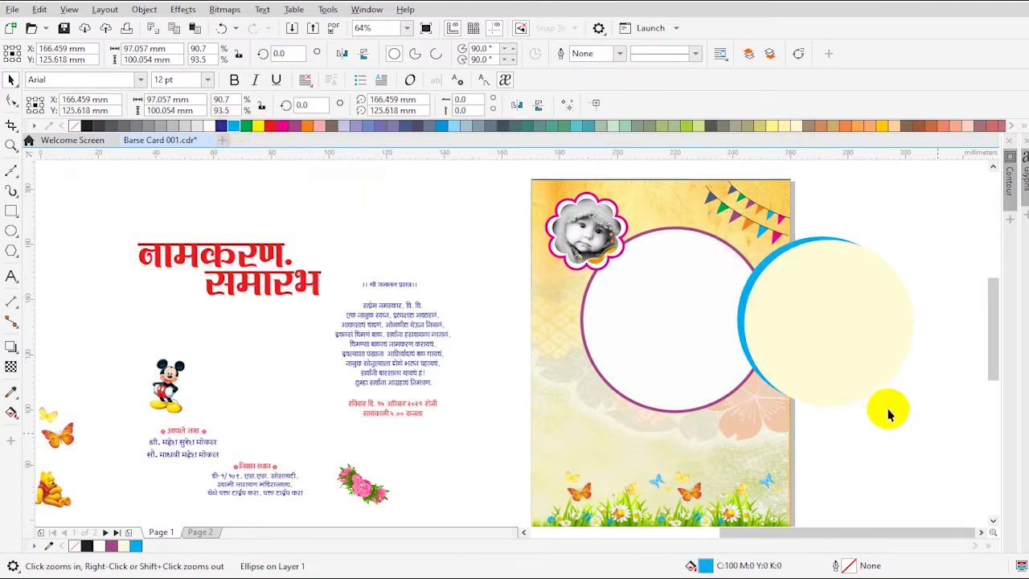
left_click(874, 342)
left_click_drag(475, 345, 470, 340)
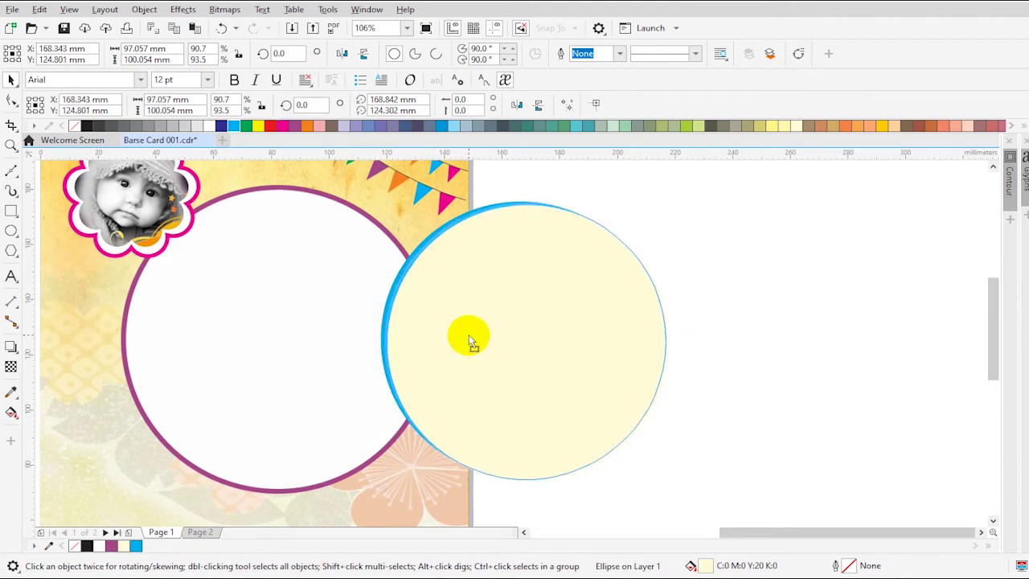
left_click(399, 289, "shift")
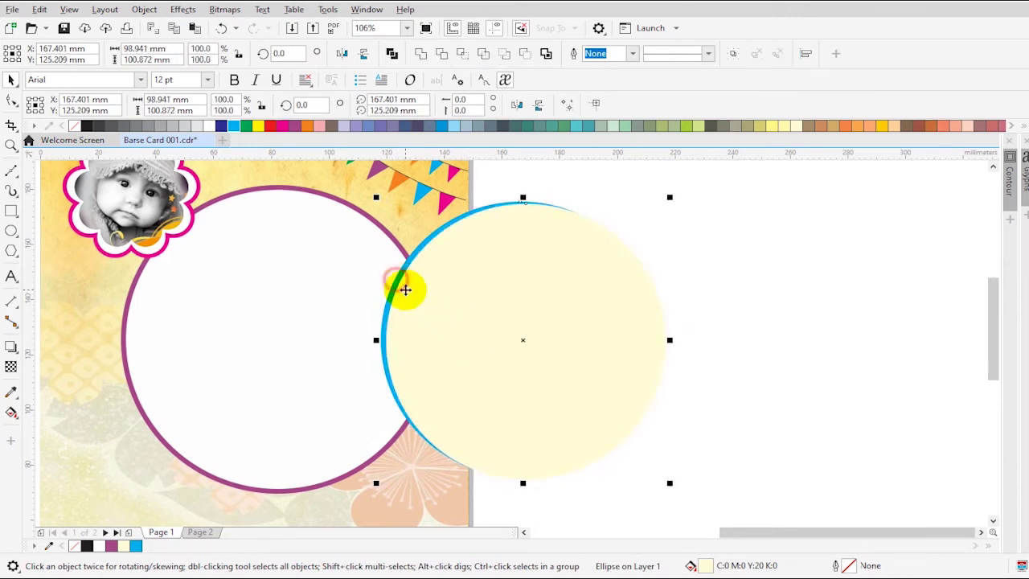
left_click(524, 55)
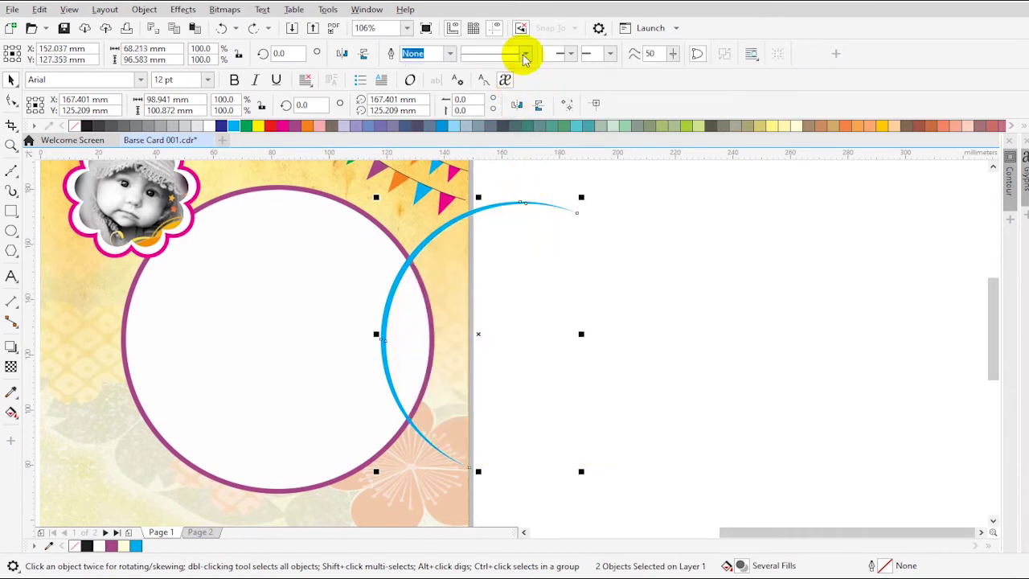
Step: Move the cyan crescent against the left inner edge of the outlined circle and enlarge it to about 69.7 x 98.7 mm
left_click_drag(410, 237, 193, 234)
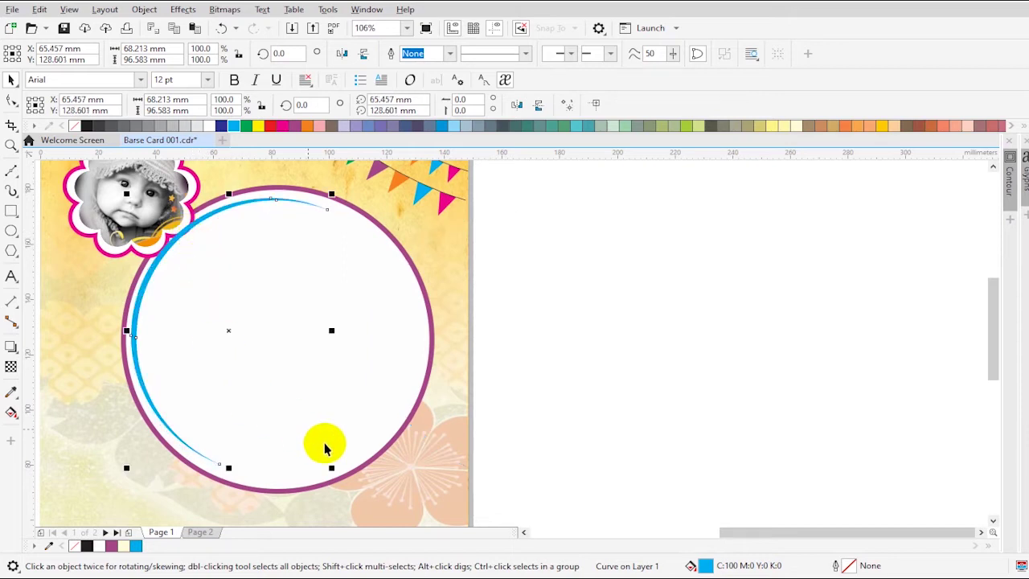
left_click_drag(332, 468, 334, 471)
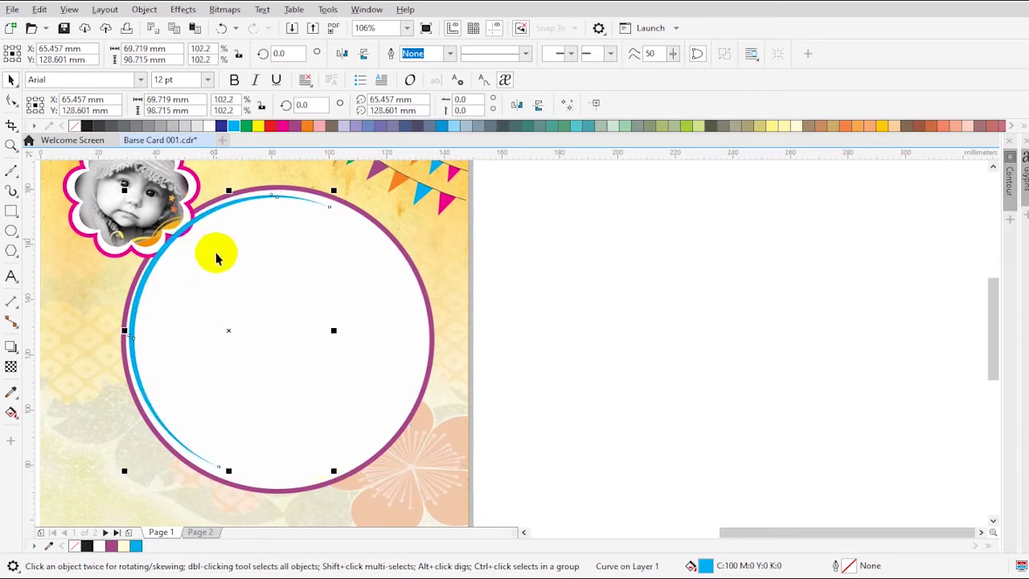
Step: Bring the framed baby photo in front of the crescent and fill the crescent with tan (C0 M20 Y60 K20)
left_click(154, 227)
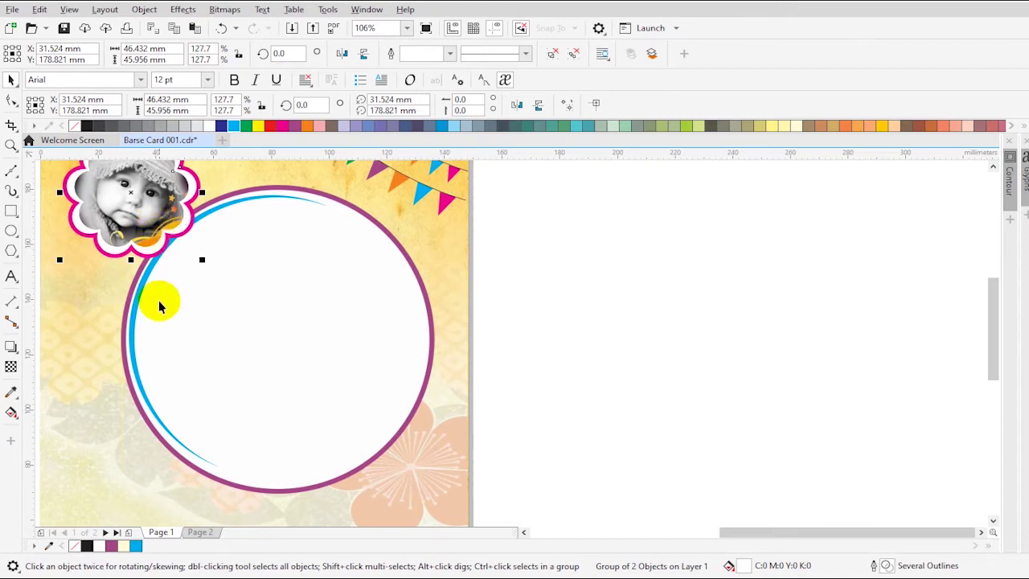
left_click(137, 295)
left_click(831, 125)
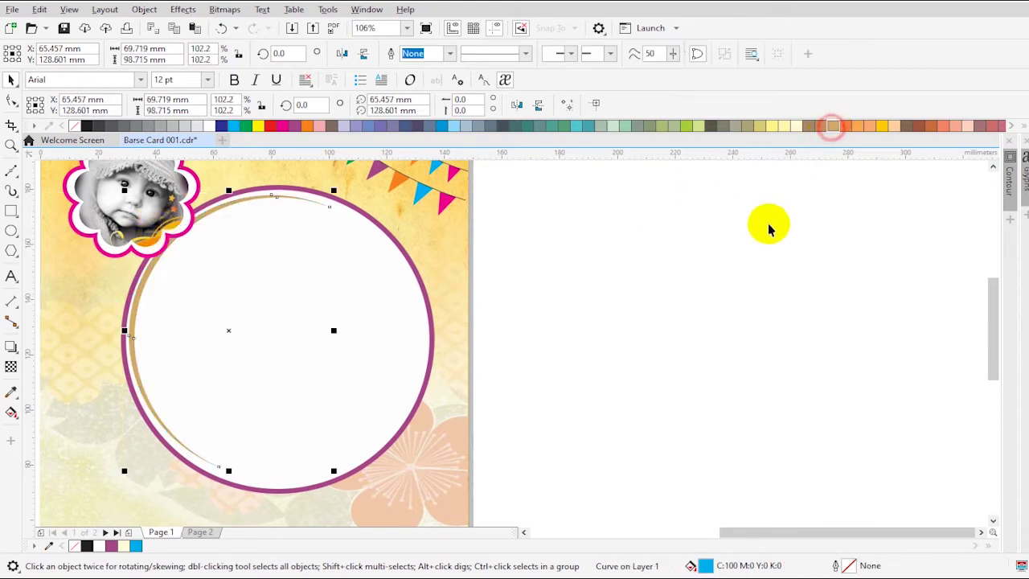
left_click(718, 282)
Step: Set the large white circle's outline width to 4 pt
left_click(356, 267)
left_click(567, 55)
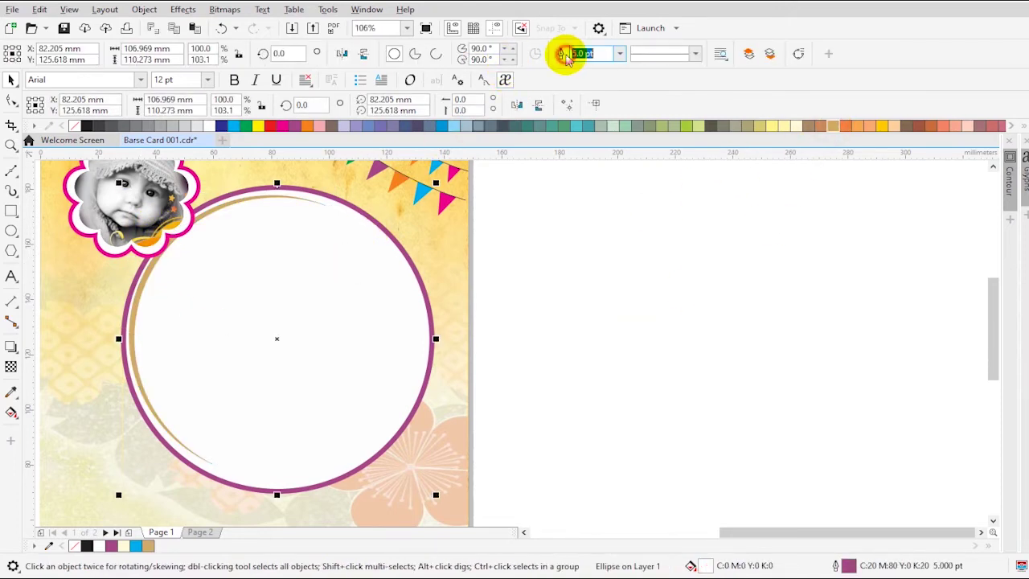
type("4")
key("Return")
left_click(604, 285)
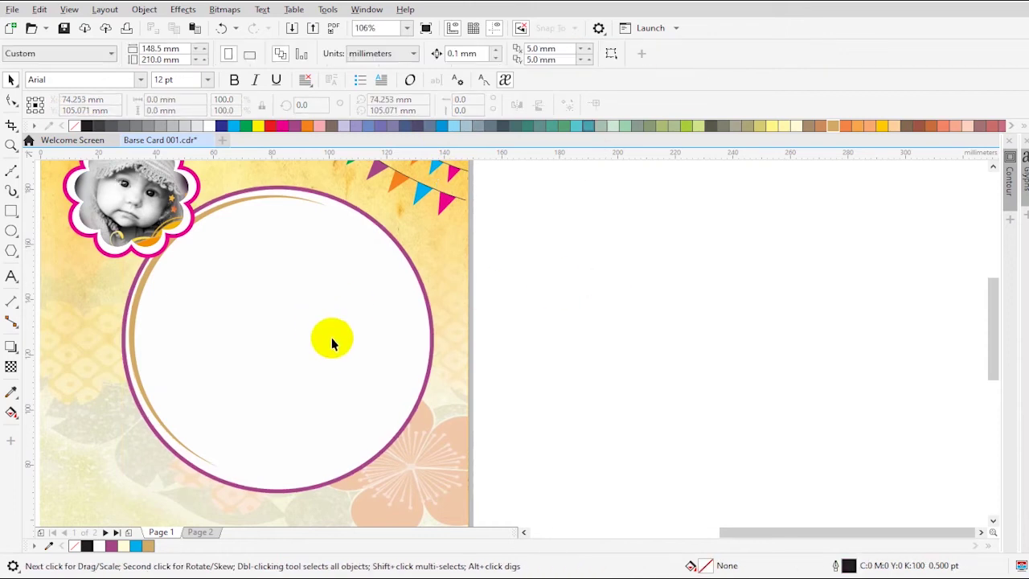
Step: Move the red two-line नामकरण समारंभ heading from the pasteboard onto the card, over the upper part of the white circle
scroll(524, 368, "down", 1)
key("F2")
left_click_drag(234, 216, 559, 406)
left_click_drag(267, 209, 525, 397)
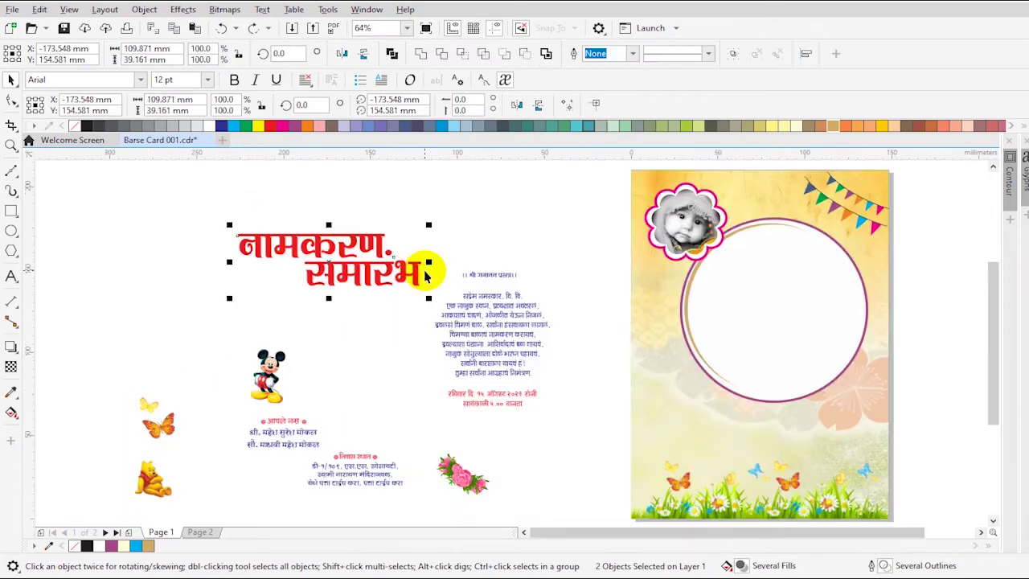
left_click_drag(351, 285, 822, 289)
Step: Scale the heading to about 60 x 21 mm and place it between the baby photo and the bunting
key("F2")
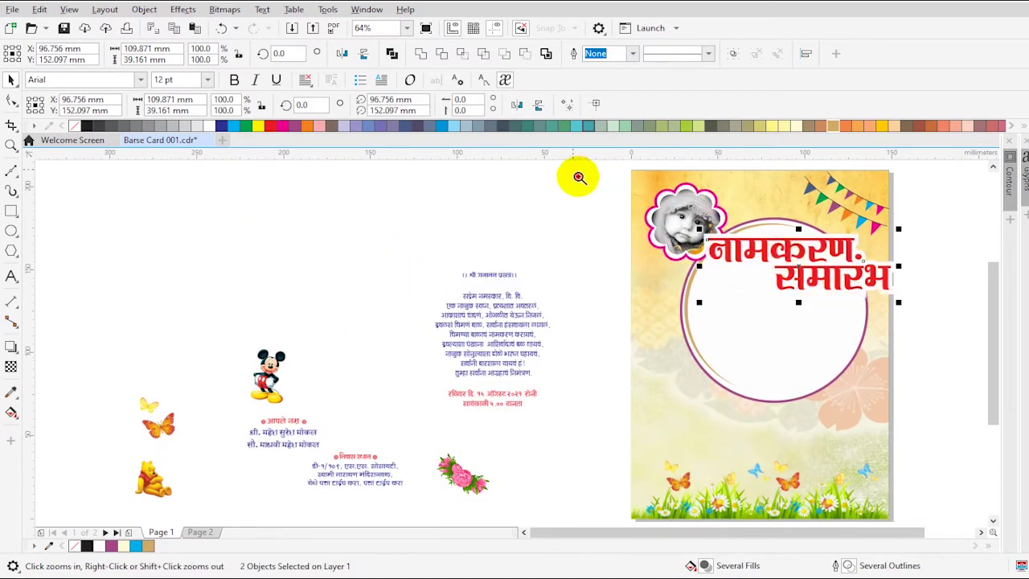
left_click_drag(574, 169, 949, 347)
left_click_drag(785, 429, 687, 428)
left_click_drag(612, 327, 572, 244)
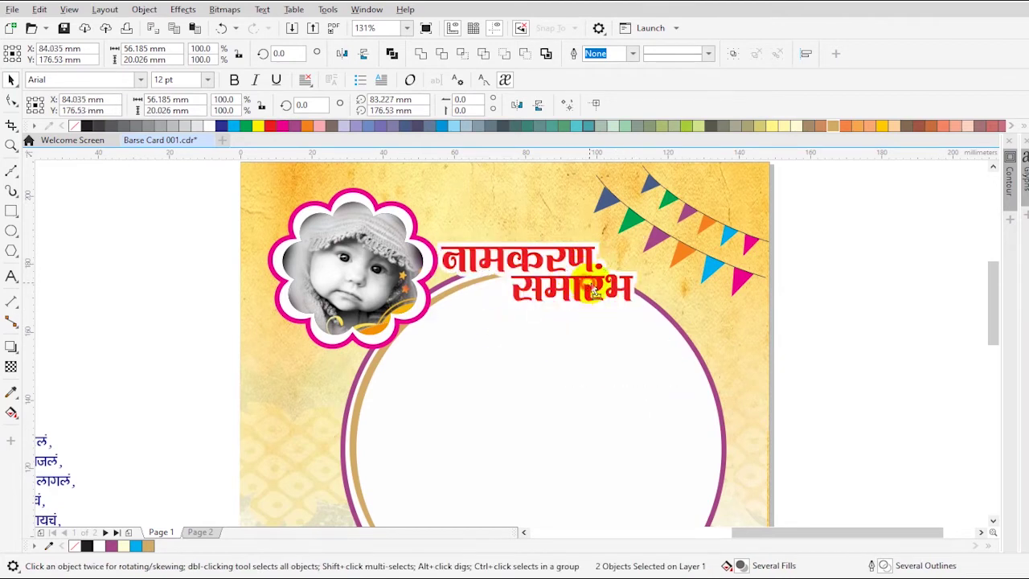
left_click_drag(651, 318, 653, 320)
left_click_drag(633, 287, 664, 318)
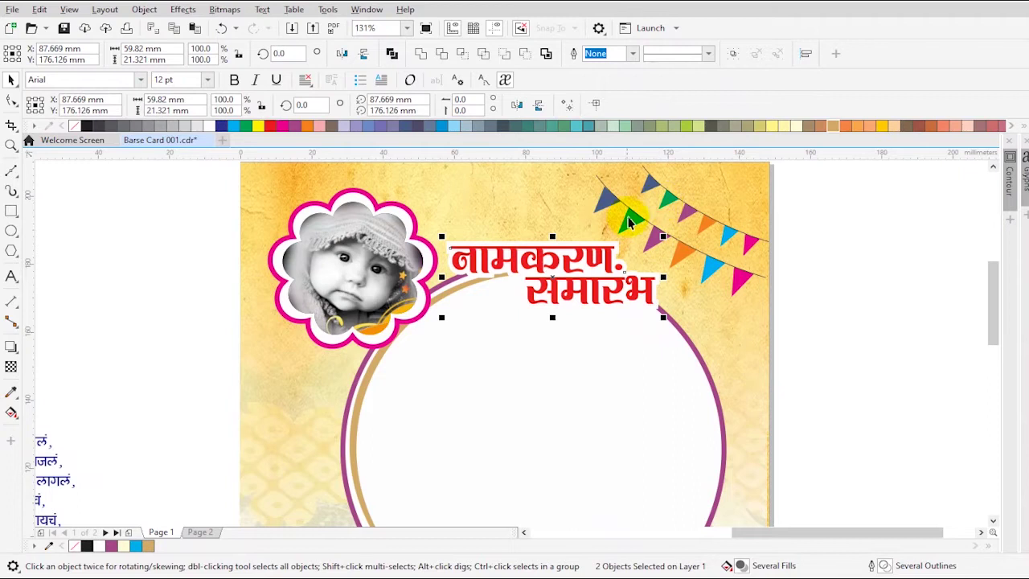
Step: Add a page-sized rectangle as a frame around the card
key("z")
left_click(650, 232)
left_click(628, 329)
left_click(831, 313)
double_click(12, 210)
key("space")
left_click(806, 331)
Step: Enlarge the bunting group to about 58.7 x 46 mm so its strings extend past the card's top and right edges
left_click(598, 319)
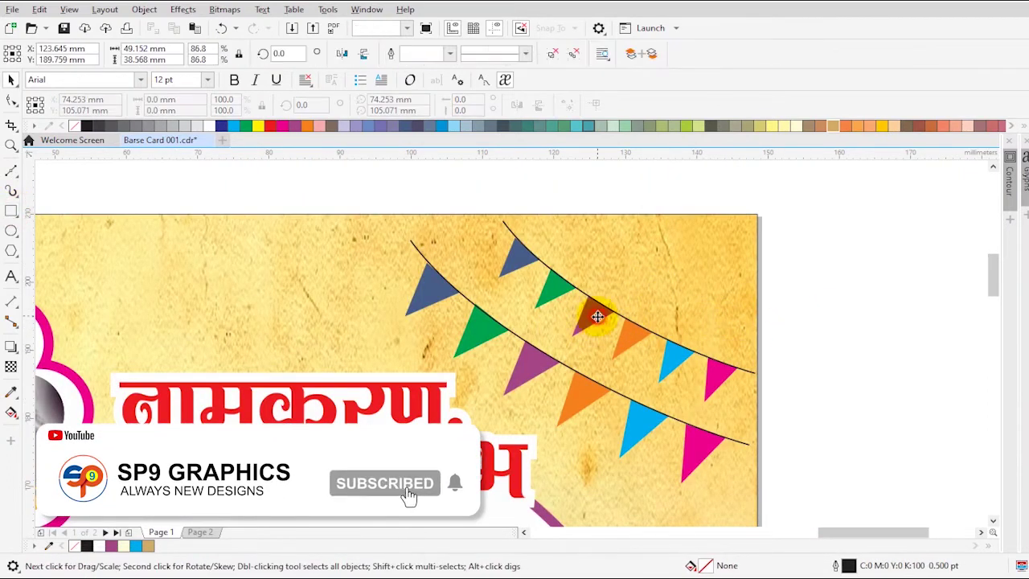
left_click_drag(400, 216, 355, 182)
left_click_drag(759, 487, 781, 504)
Step: Increase the line thickness of both bunting strings
left_click(481, 191, "ctrl")
left_click(481, 192, "ctrl")
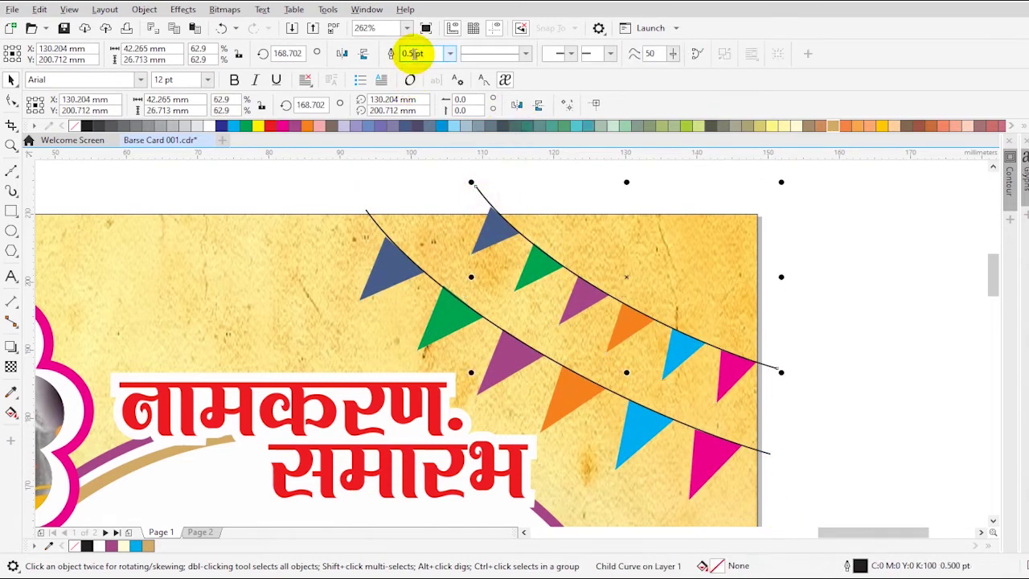
left_click(412, 53)
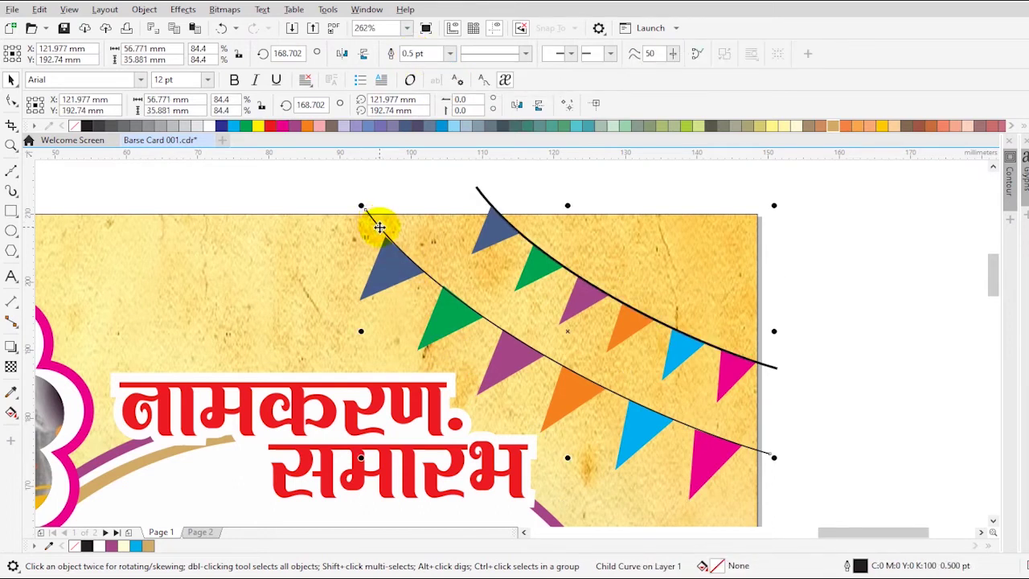
left_click(850, 378)
Step: PowerClip the bunting group inside the page-sized frame to cut off the parts overhanging the card
scroll(777, 398, "down", 2)
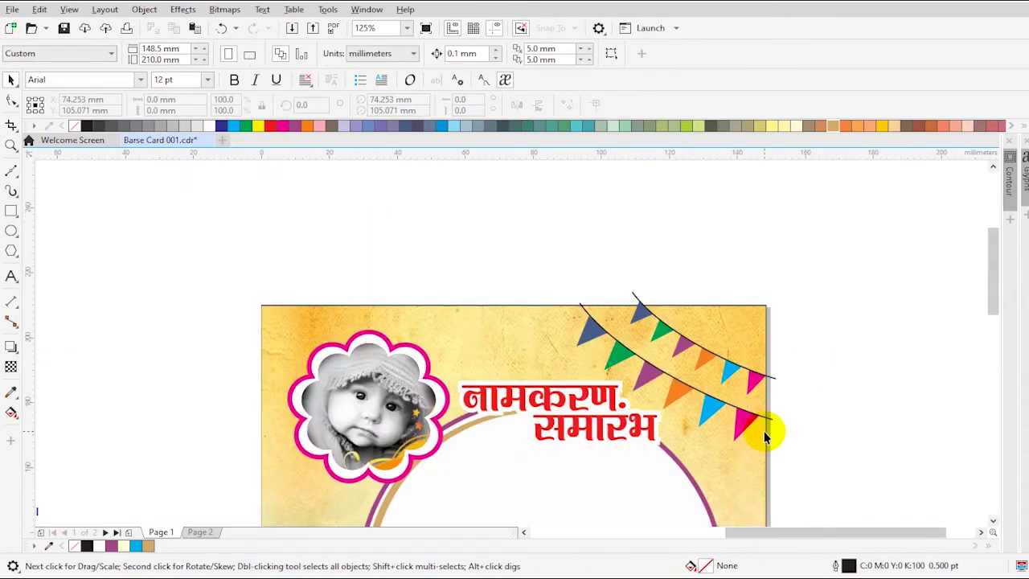
key("F2")
left_click_drag(427, 326, 901, 544)
left_click(571, 326)
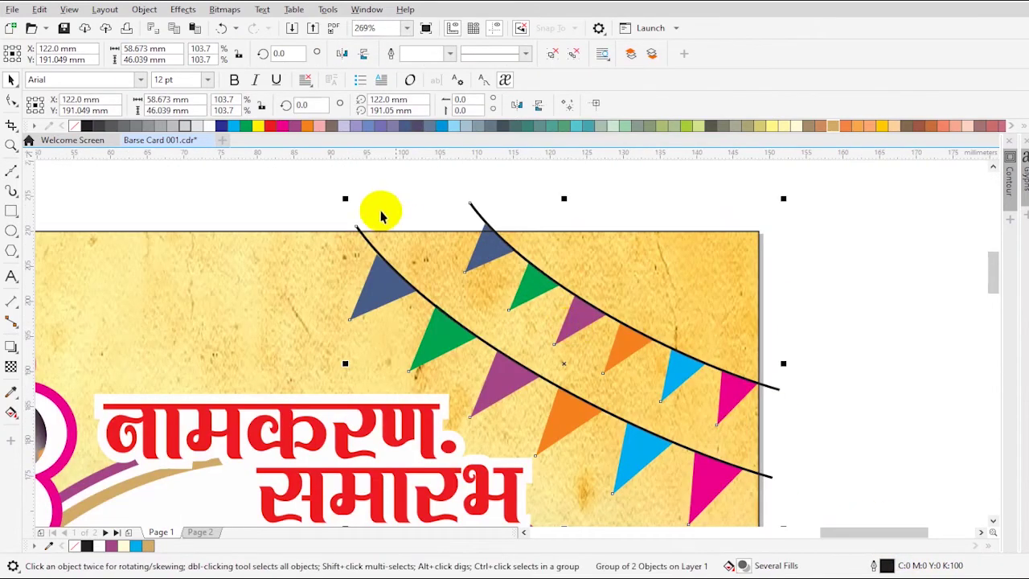
left_click(145, 10)
mouse_move(306, 62)
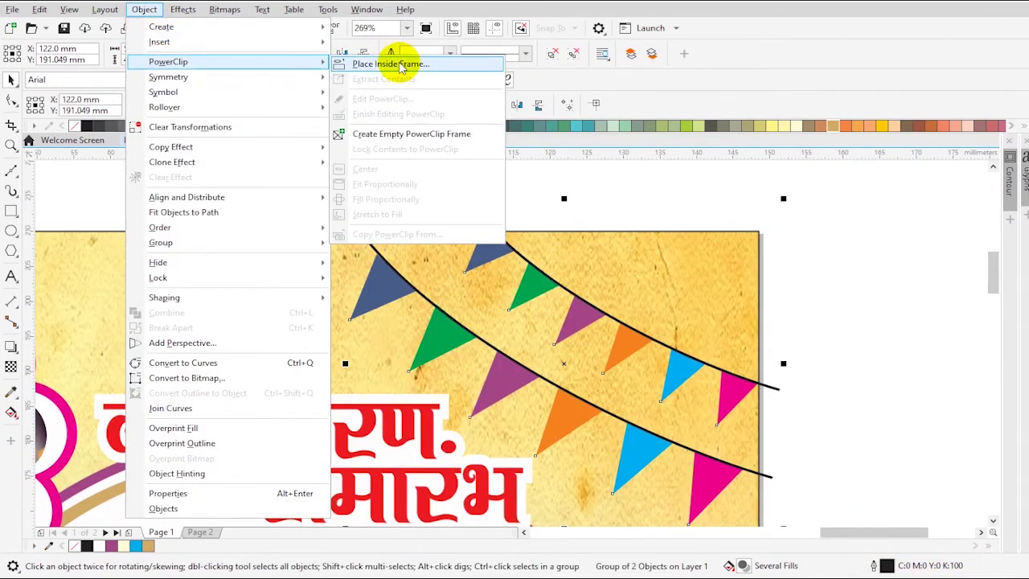
left_click(398, 65)
left_click(586, 231)
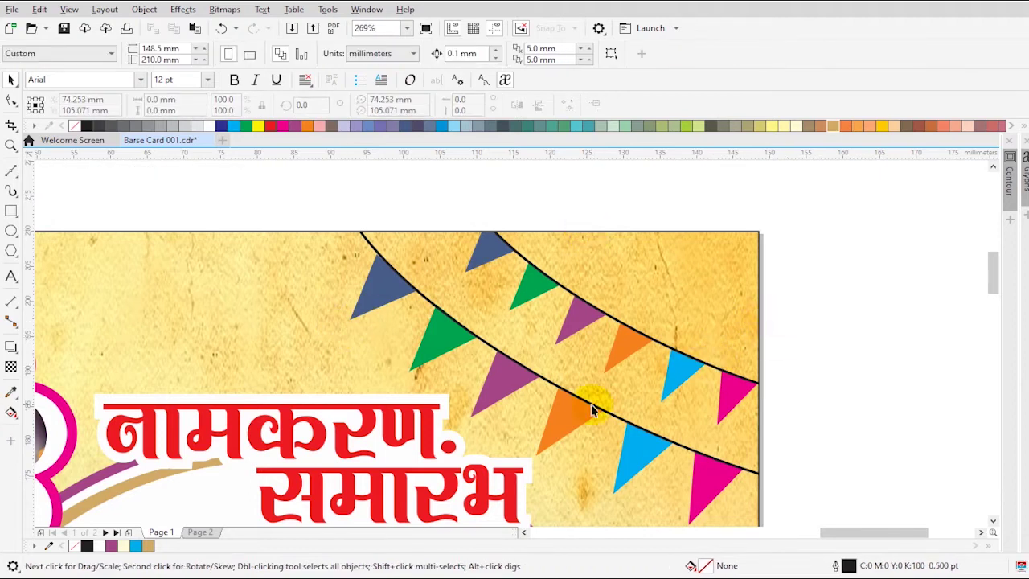
Step: Duplicate the tan crescent and turn the copy around so it follows the white circle's lower-right inner edge
scroll(591, 404, "down", 2)
key("F2")
left_click_drag(332, 323, 698, 516)
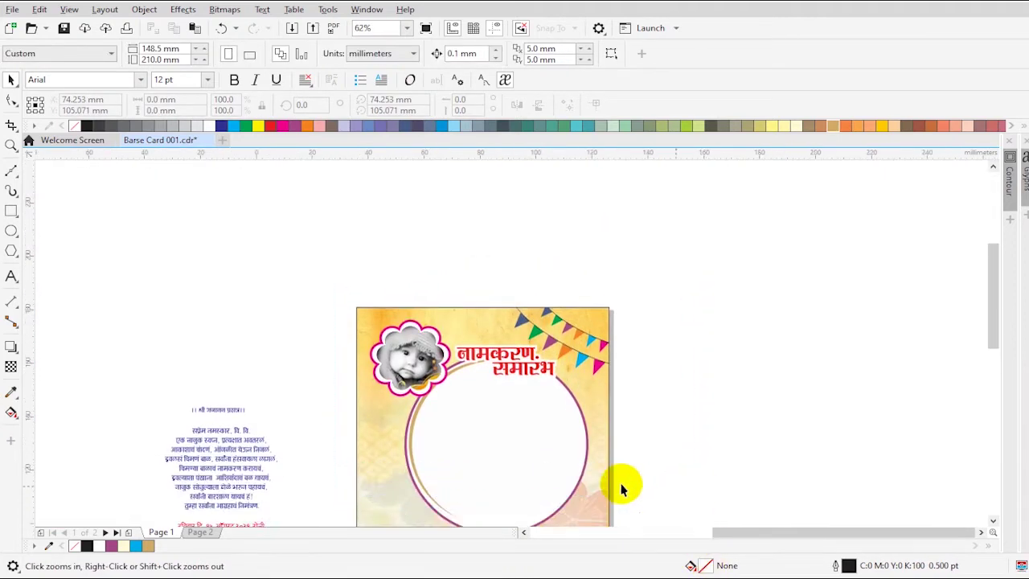
scroll(710, 466, "down", 1)
key("F2")
left_click_drag(432, 329, 772, 515)
left_click(427, 302)
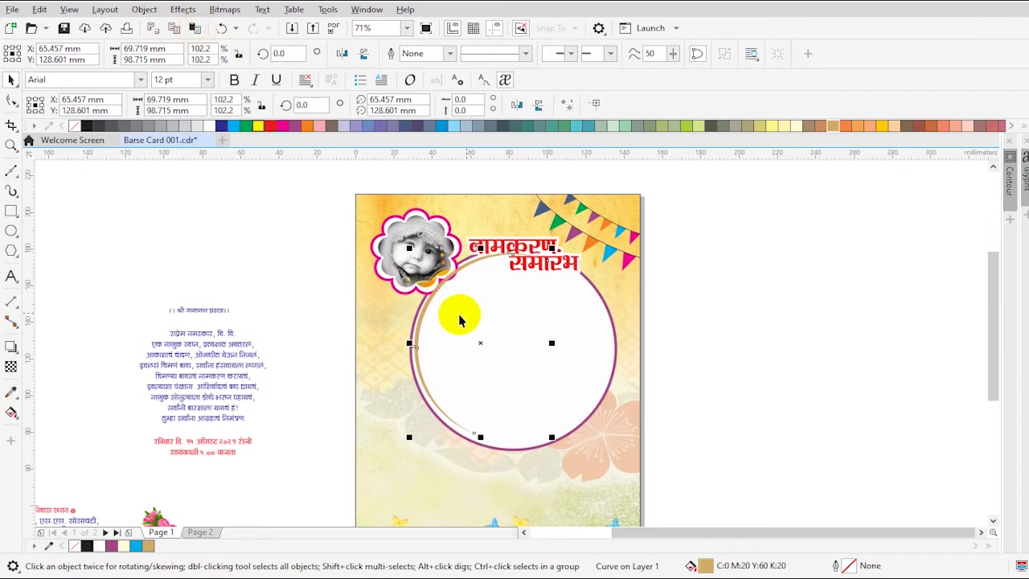
left_click(480, 343)
left_click_drag(559, 265, 376, 371)
left_click_drag(530, 389, 590, 412)
left_click(751, 443)
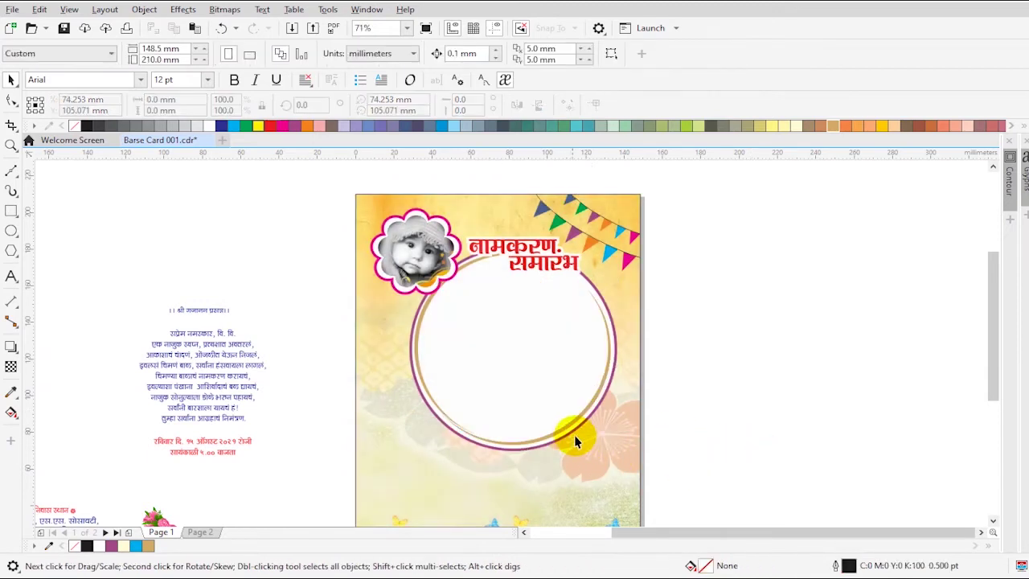
Step: Move the short blue invocation line to the card's top, between the baby photo and the bunting
left_click(202, 331)
left_click_drag(207, 309, 492, 216)
Step: Set the invocation line and the blue invitation message to 15 pt, and move the message into the white circle
left_click(185, 356)
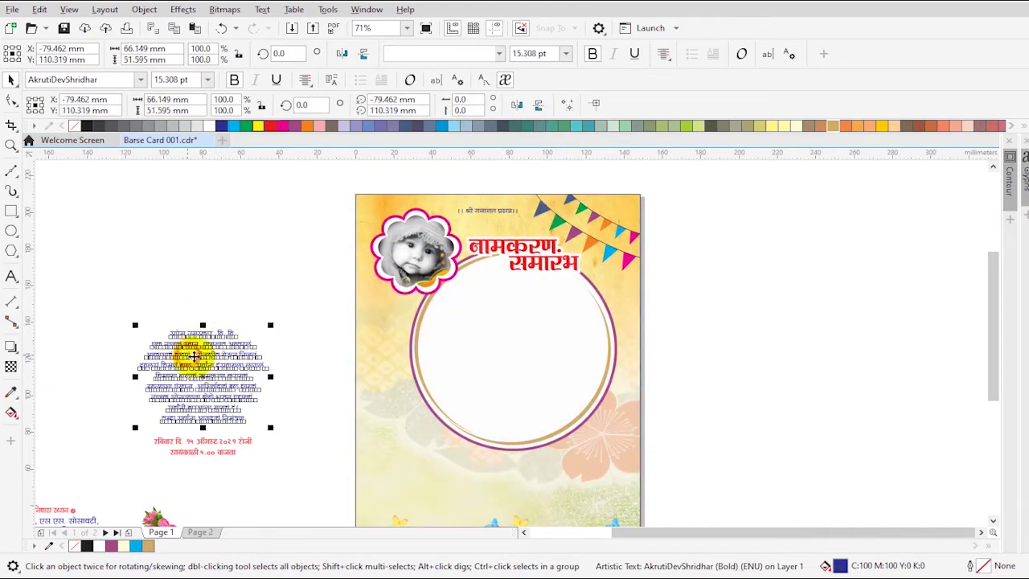
left_click(505, 210, "shift")
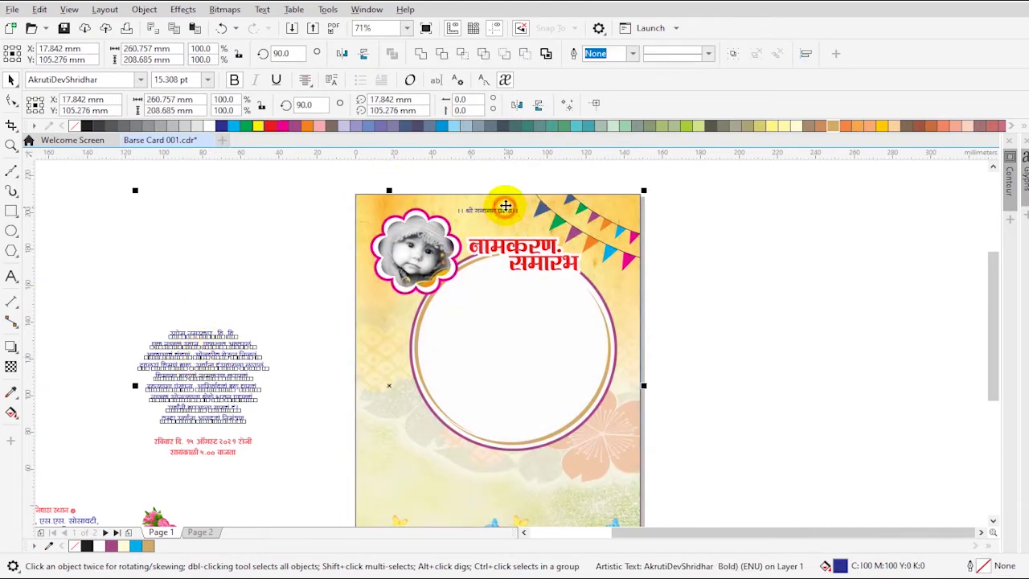
left_click(503, 210, "shift")
left_click(500, 229, "shift")
left_click(515, 53)
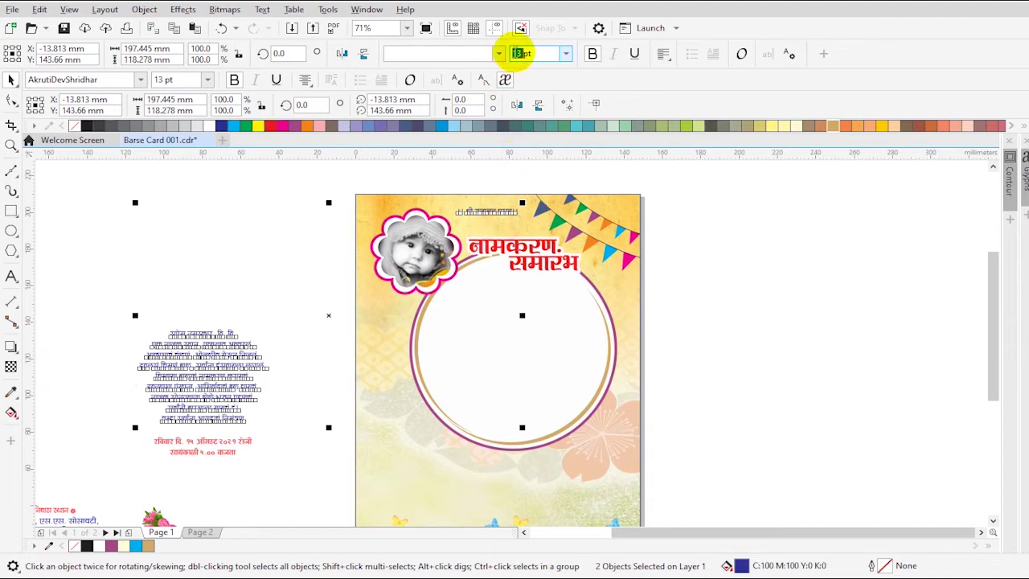
key("Return")
left_click(723, 239)
left_click_drag(238, 370, 536, 352)
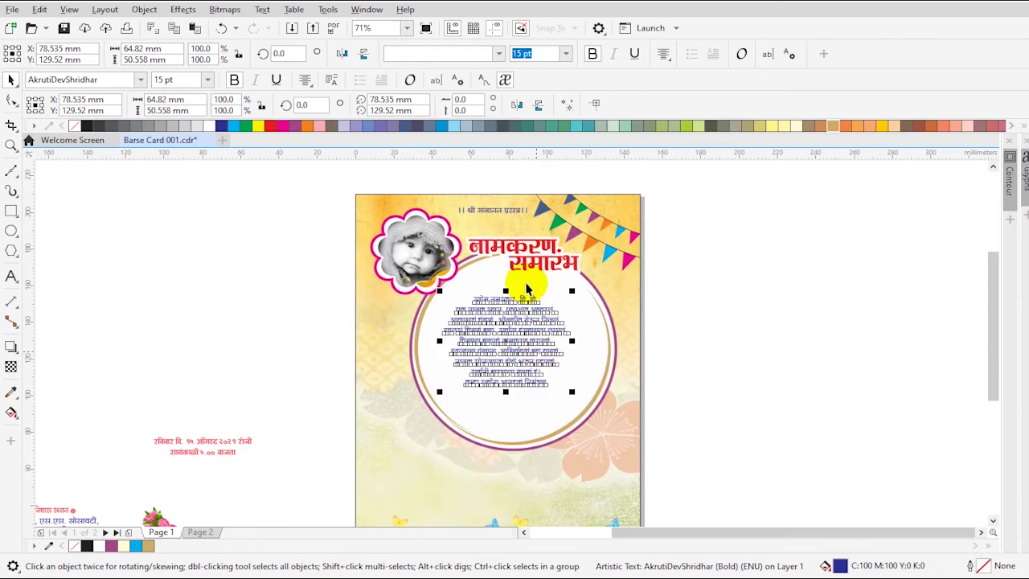
Step: Enlarge the invocation line to about 16.8 pt (about 39.5 mm wide) and shift it slightly left and up on the card
left_click(510, 205)
left_click(521, 54)
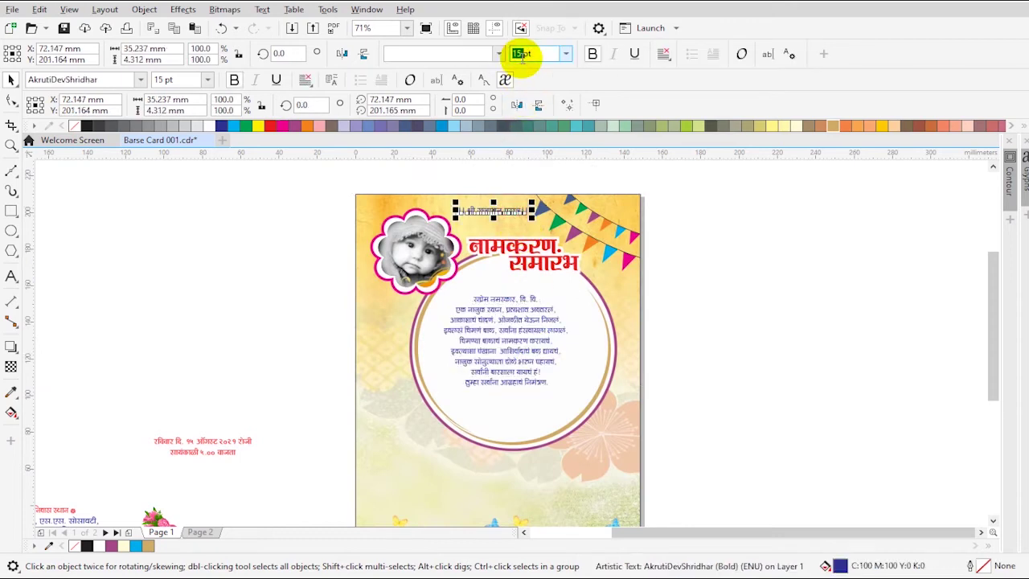
type("19")
key("Return")
key("z")
left_click_drag(333, 184, 698, 329)
key("space")
left_click_drag(524, 231, 495, 232)
left_click_drag(567, 247, 495, 224)
Step: Enlarge the invitation message to about 82 x 64 mm (about 19 pt) and position it in the middle of the white circle
scroll(592, 422, "down", 3)
key("z")
left_click_drag(414, 400, 749, 541)
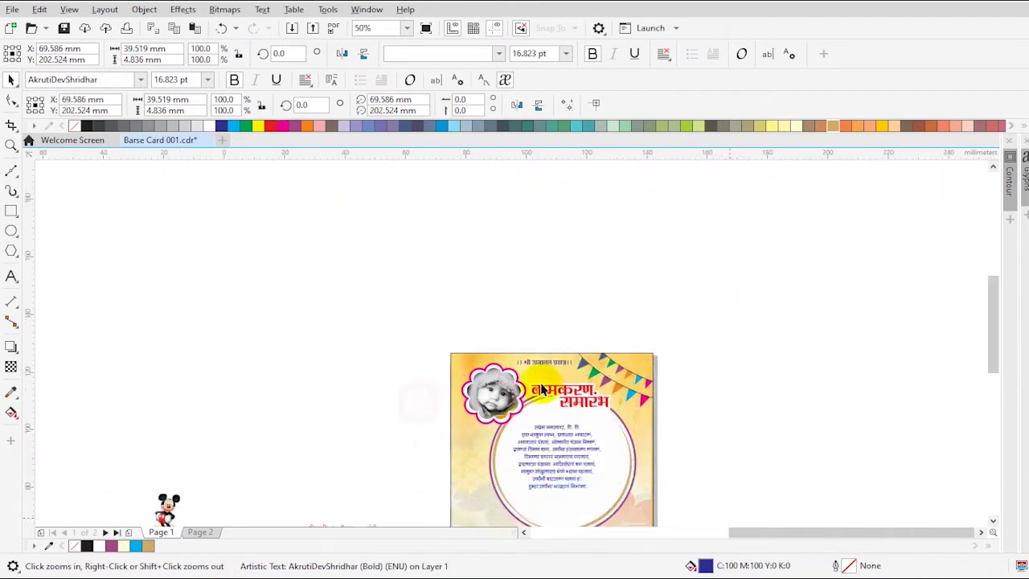
key("space")
left_click(478, 291)
left_click(482, 298)
left_click_drag(563, 420, 596, 465)
left_click_drag(509, 348, 491, 336)
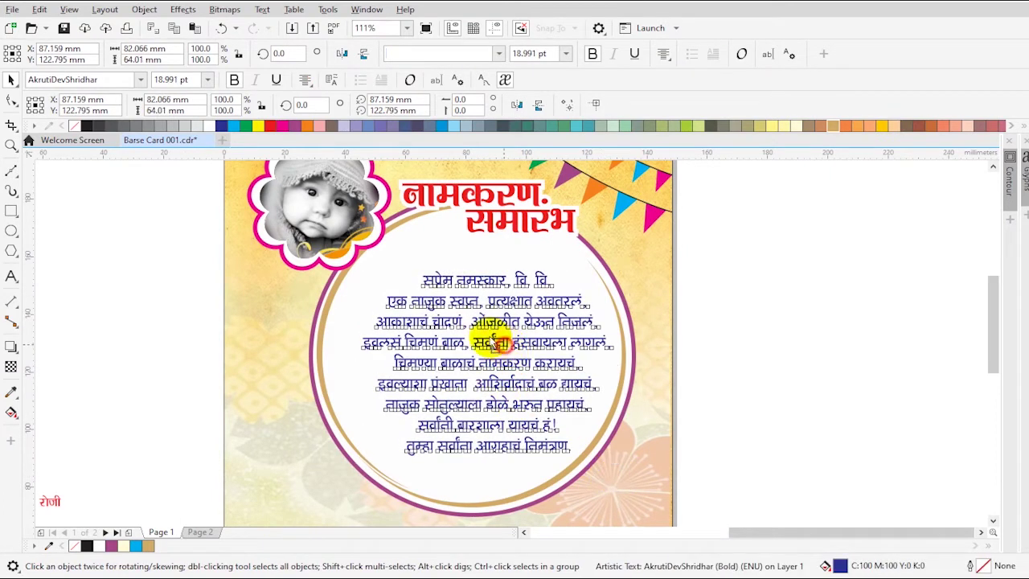
Step: Enlarge the blue invitation message to about 89 mm wide and centre it inside the white circle
left_click_drag(605, 455, 614, 455)
left_click_drag(513, 402, 523, 406)
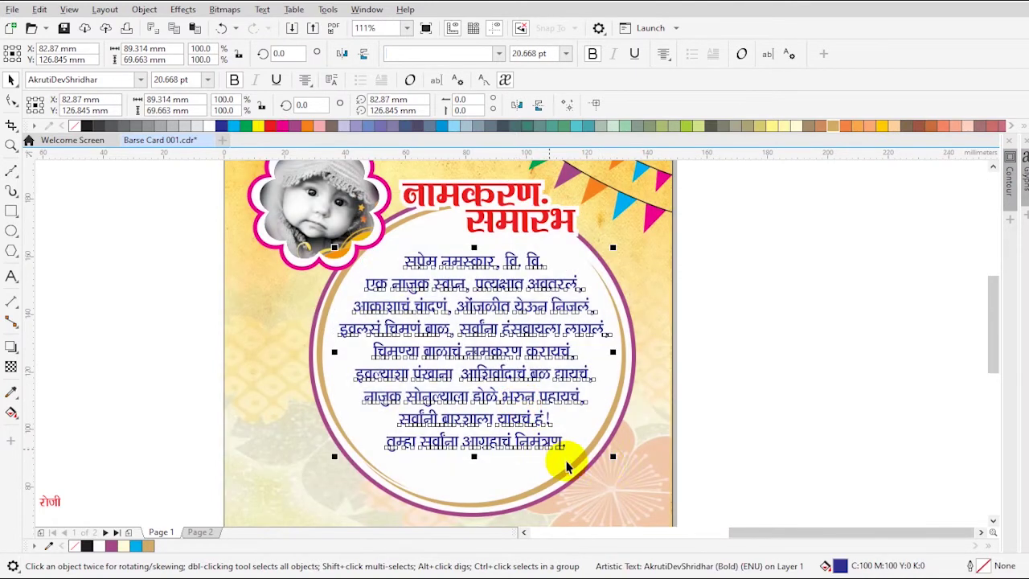
left_click_drag(613, 460, 613, 452)
left_click_drag(521, 400, 521, 402)
left_click(826, 452)
scroll(825, 452, "down", 2)
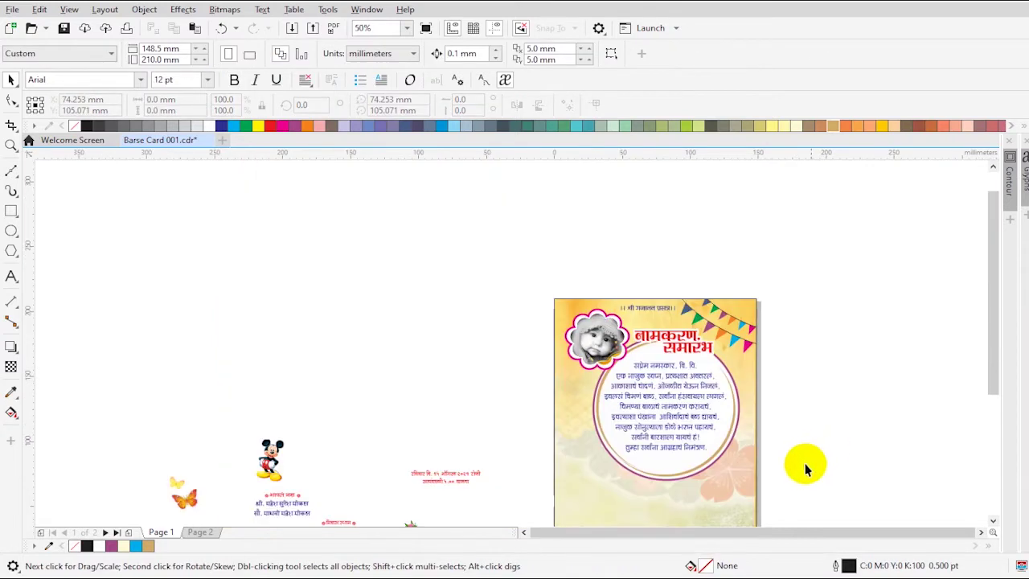
Step: Move the pink rose spray from the pasteboard to the card's left edge
left_click(994, 523)
left_click_drag(405, 402, 533, 321)
key("F2")
left_click_drag(533, 174, 794, 409)
Step: Place a copy of the rose spray at the circle's upper right and mirror it horizontally and vertically
left_click(345, 452)
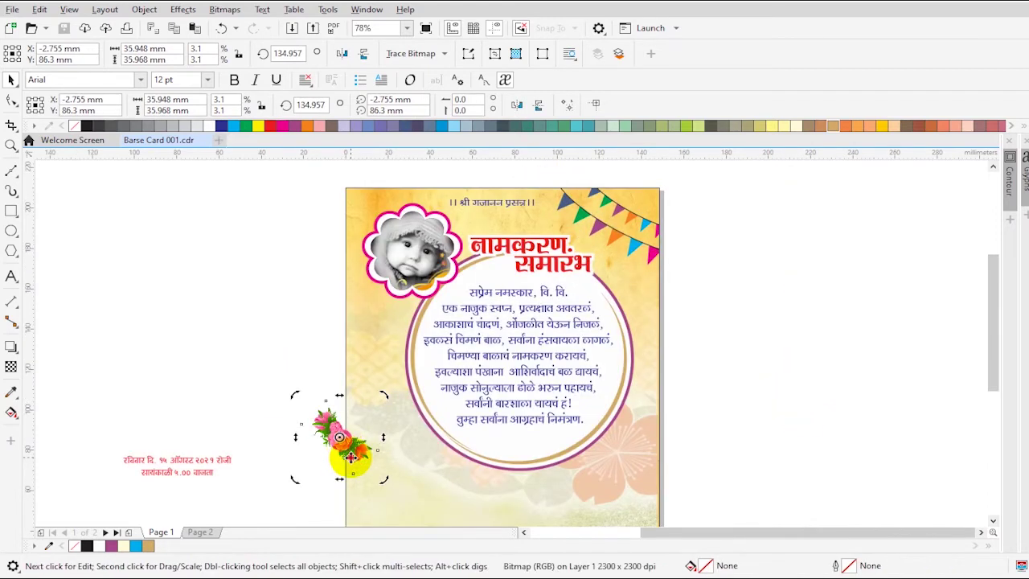
left_click(351, 457)
left_click_drag(359, 454, 640, 331)
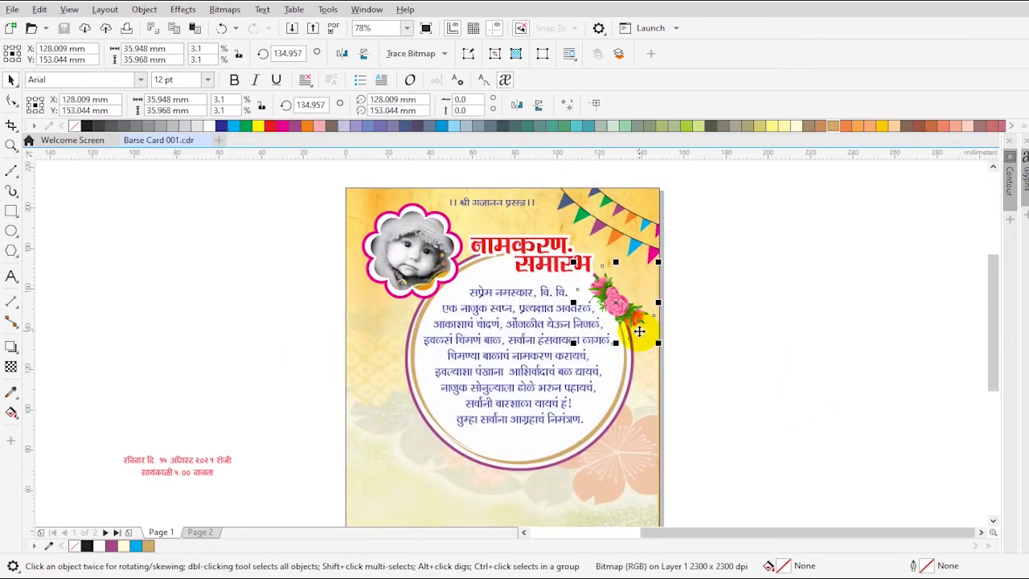
key("ctrl+z")
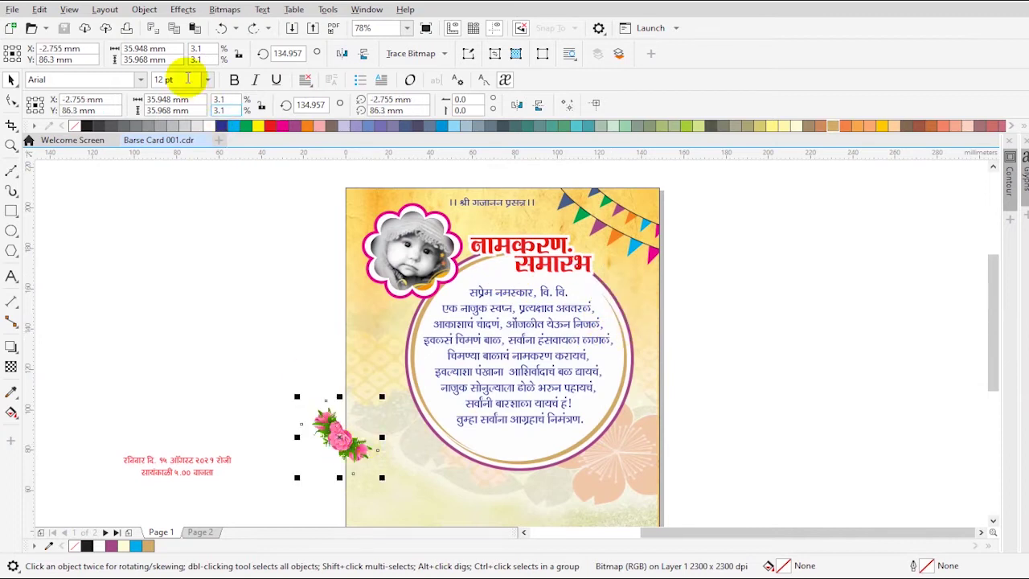
left_click_drag(338, 437, 572, 282)
left_click(345, 54)
left_click(364, 54)
Step: Rotate the copied rose spray slightly and nudge it so it follows the ring's upper-right curve
key("F2")
left_click_drag(486, 232, 700, 395)
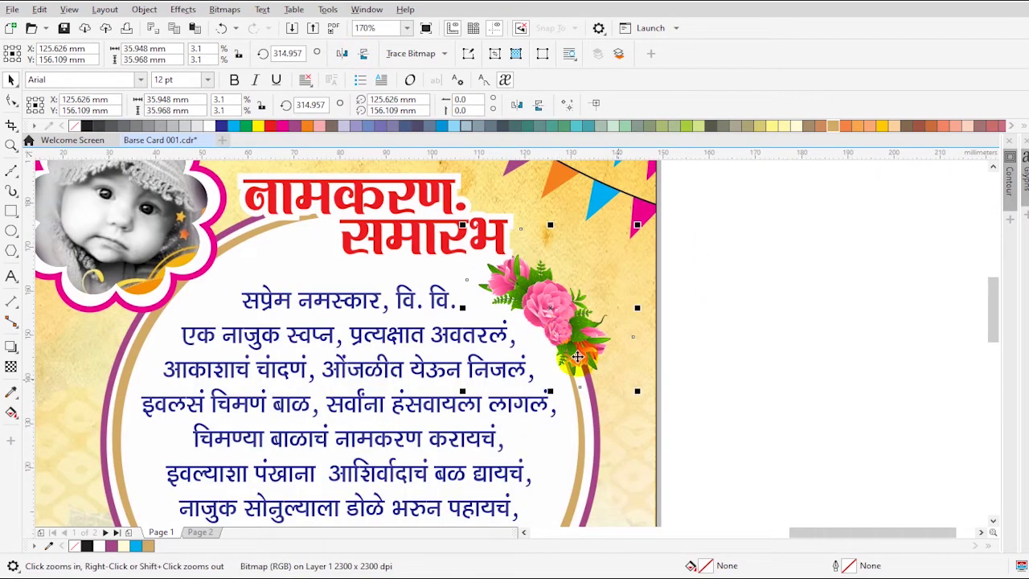
left_click(577, 356)
left_click(595, 360)
mouse_move(638, 395)
left_mouse_down()
mouse_move(621, 378)
mouse_move(636, 400)
mouse_move(627, 392)
left_mouse_up()
left_click_drag(577, 331, 574, 331)
left_click(737, 389)
scroll(655, 421, "down", 2)
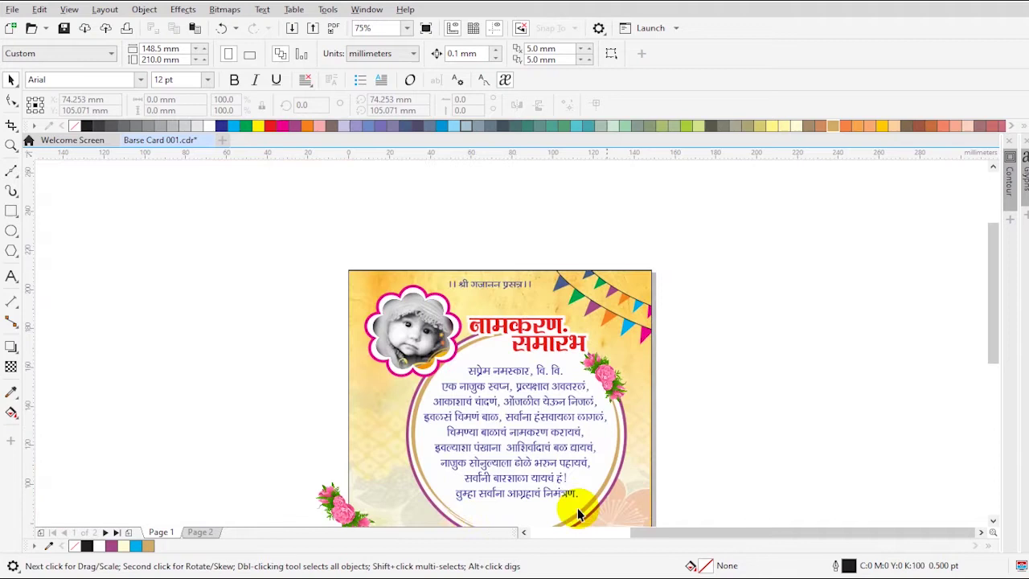
Step: Move the original rose spray from the card's left edge onto the ring's lower-left curve
left_click(994, 522)
left_click(994, 521)
left_click(994, 521)
left_click_drag(341, 408, 416, 397)
key("z")
left_click_drag(308, 301, 577, 461)
key("space")
left_click(403, 361)
Step: Rotate the lower-left rose spray to about 124° and nudge it to follow the ring
left_click_drag(521, 429, 508, 435)
left_click_drag(449, 375, 452, 369)
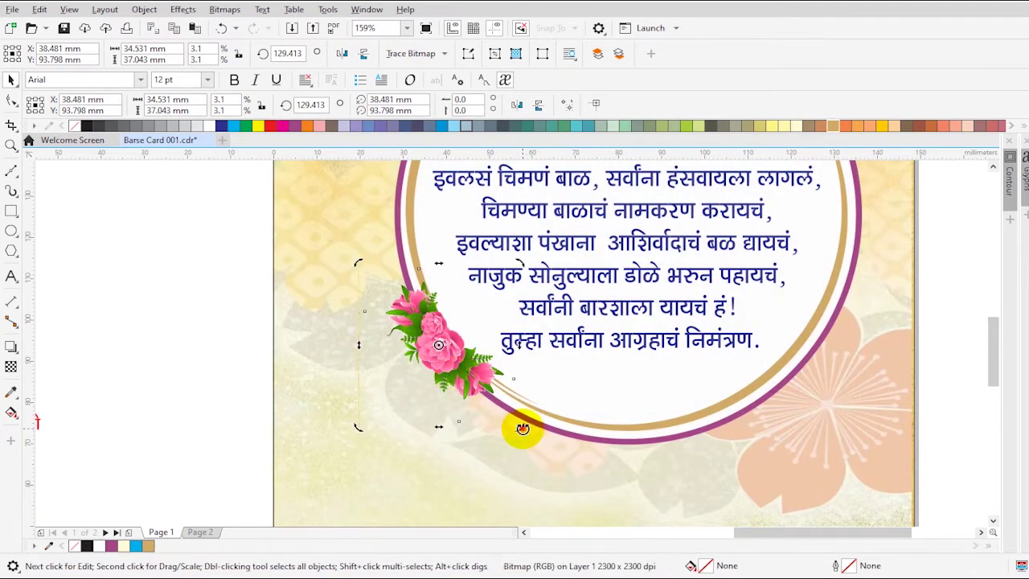
left_click_drag(522, 429, 520, 432)
left_click_drag(448, 376, 448, 372)
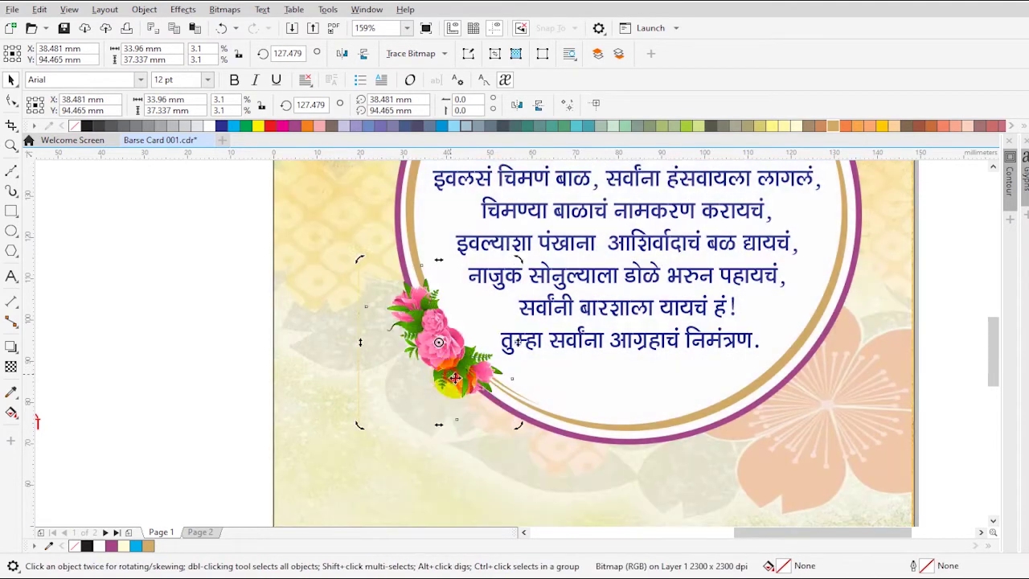
left_click_drag(510, 423, 511, 430)
left_click(584, 476)
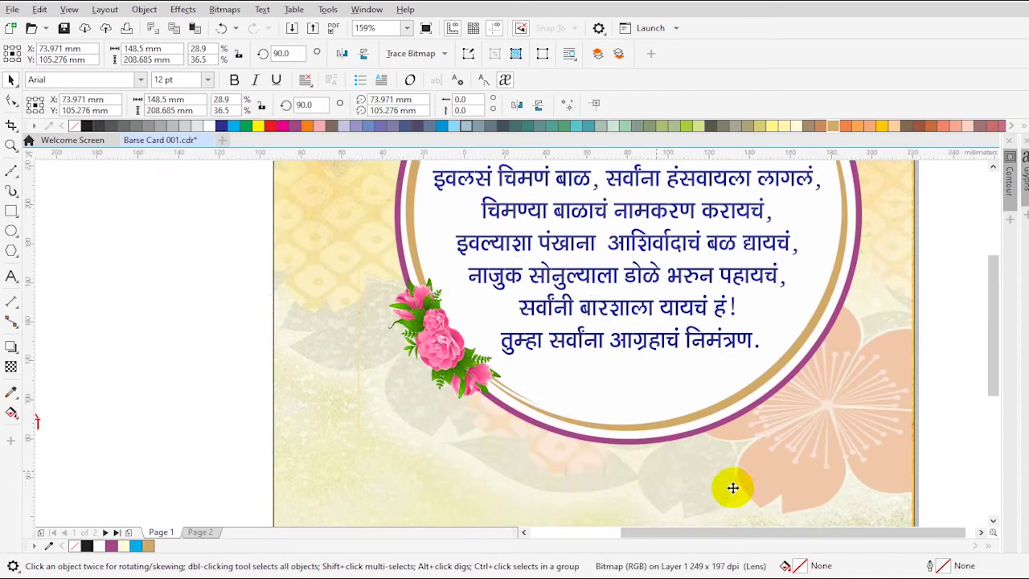
Step: Draw a rectangle about 75 x 22 mm over the circle's lower right and round its corners to about 3.9 mm
scroll(850, 475, "down", 3)
key("z")
left_click_drag(228, 305, 924, 499)
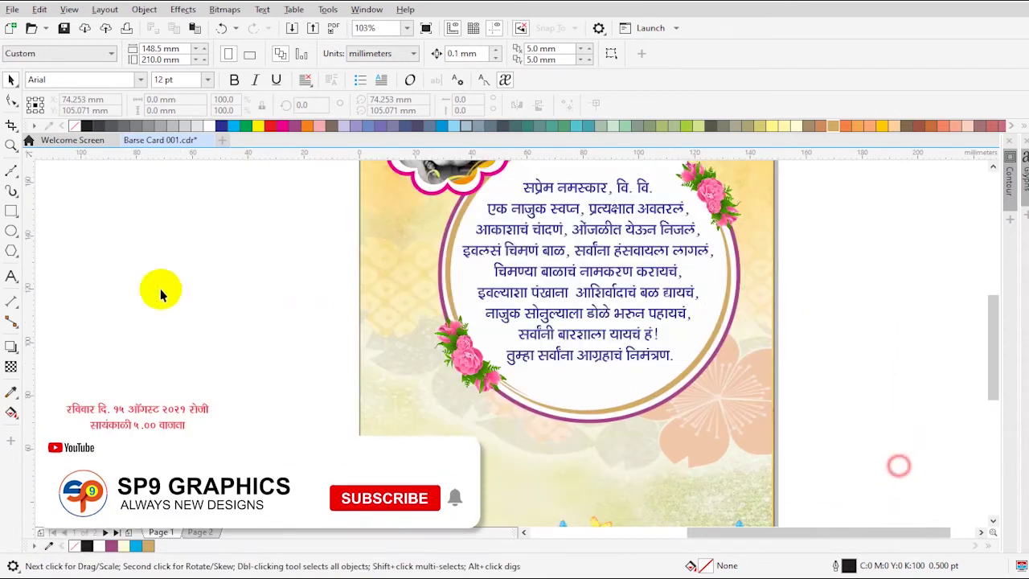
left_click(12, 211)
left_click_drag(542, 373, 754, 435)
left_click(11, 100)
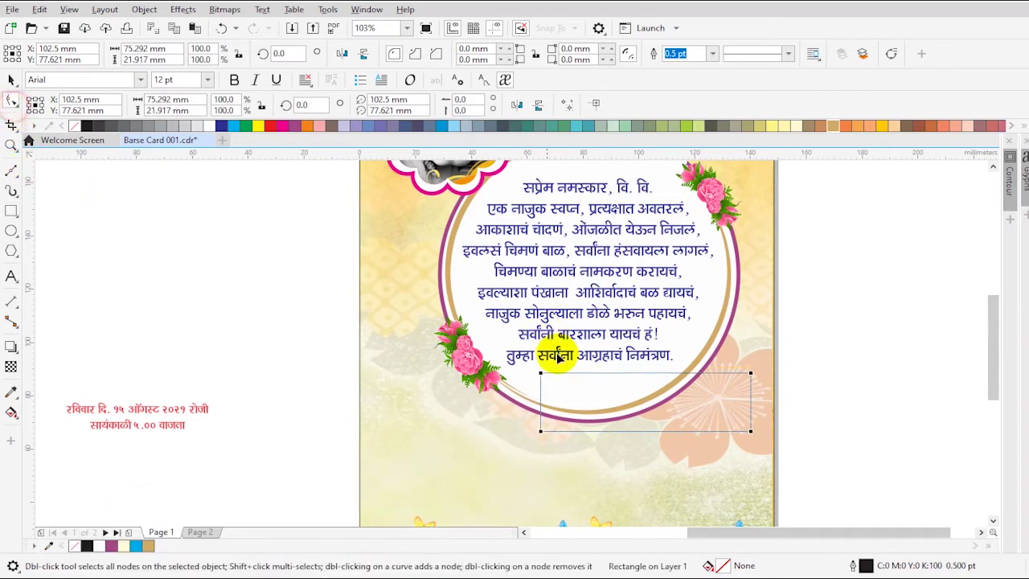
left_click_drag(542, 375, 543, 386)
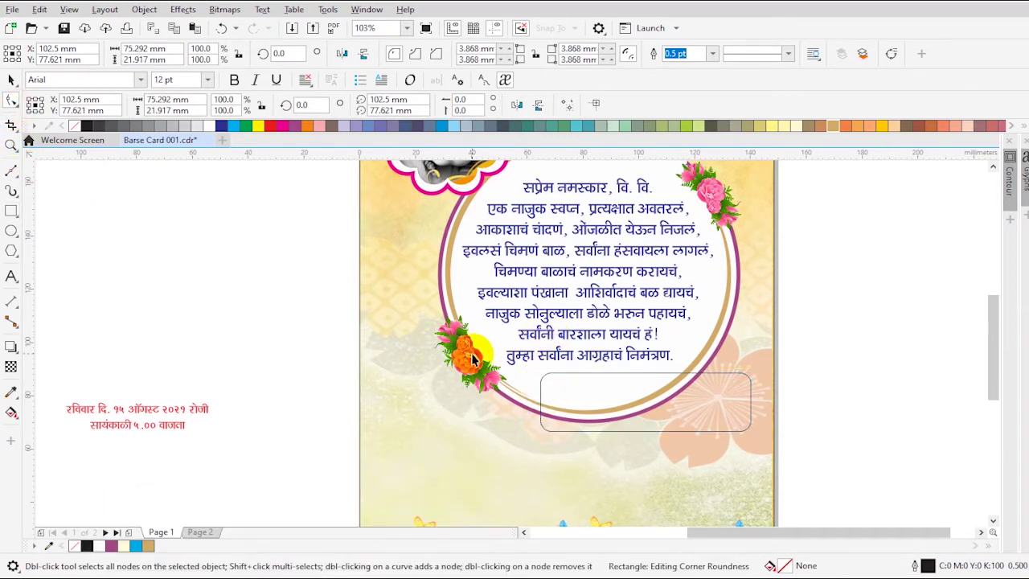
Step: Fill the rounded rectangle with pale yellow (C0 M0 Y20 K0)
key("space")
left_click(794, 129)
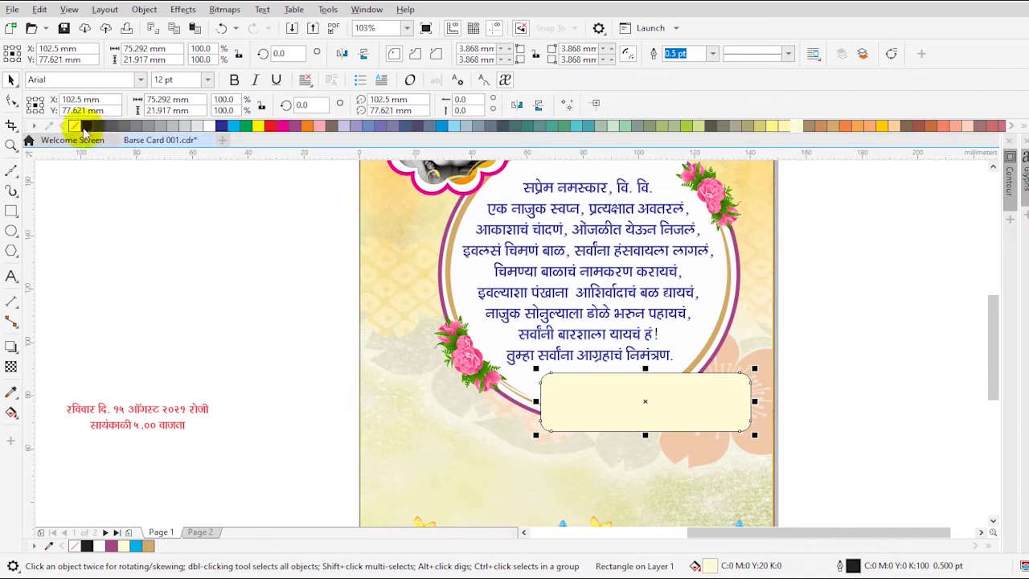
left_click(813, 333)
left_click(734, 387)
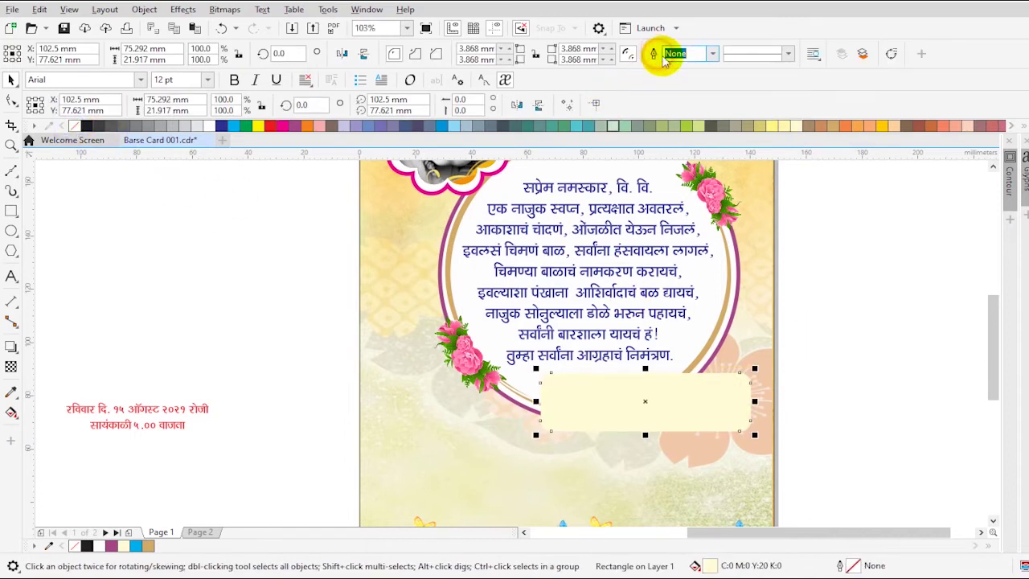
Step: Set the rounded rectangle's outline to 1.5 pt and shrink it slightly to about 74 x 21.5 mm
type("1")
key("Return")
left_click(785, 303)
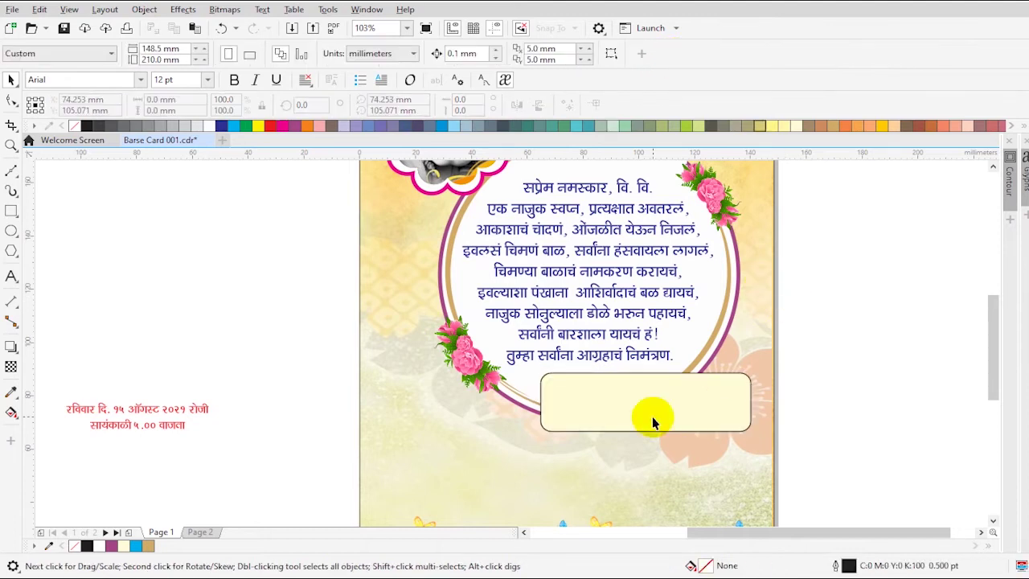
left_click(652, 417)
type("1")
key("Return")
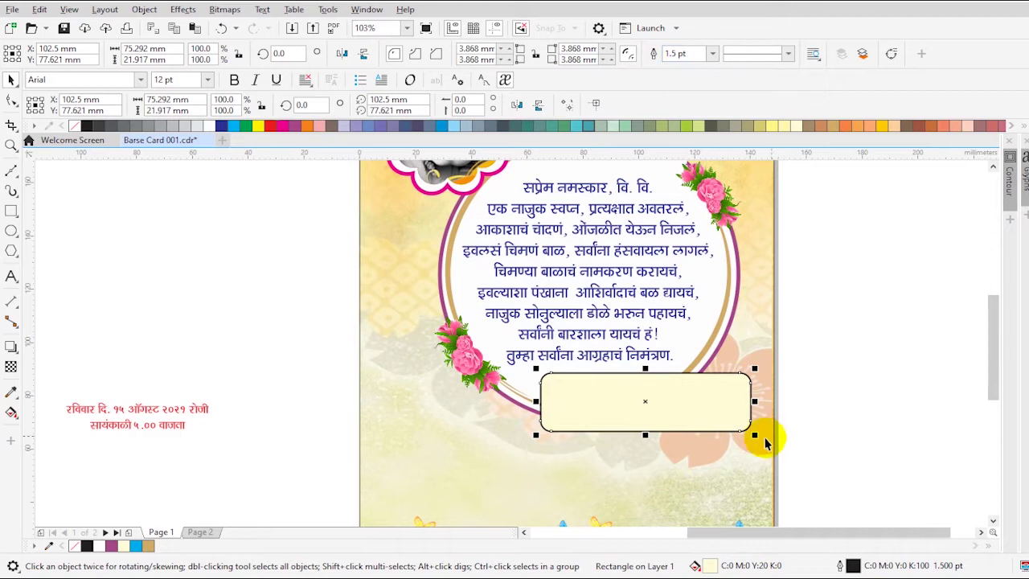
left_click_drag(756, 439, 752, 437)
left_click(820, 447)
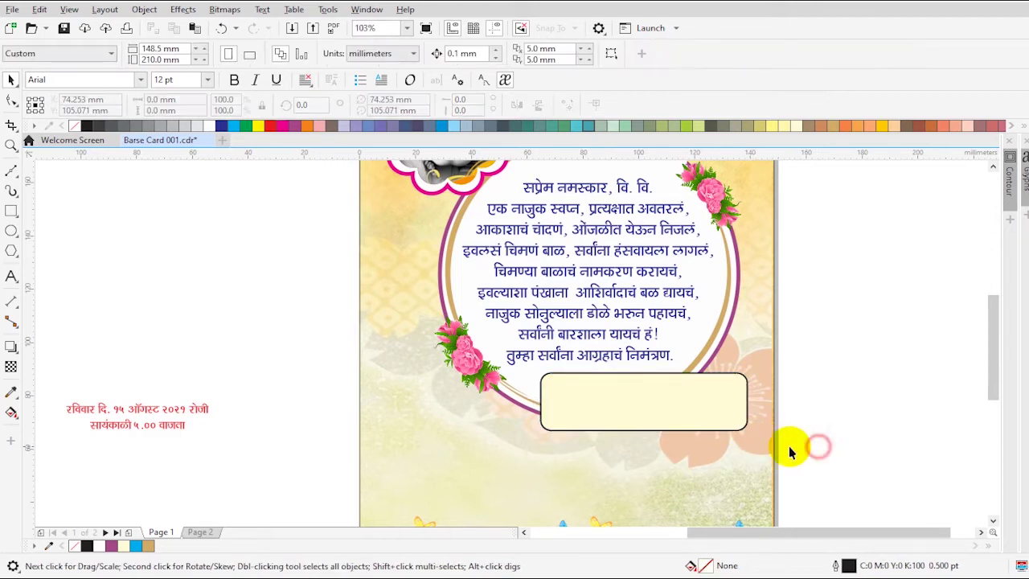
Step: Move the red date and time text from the pasteboard into the pale yellow rectangle
scroll(356, 421, "down", 1)
left_click_drag(255, 421, 511, 423)
key("ctrl+z")
left_click_drag(254, 419, 496, 413)
key("z")
left_click_drag(338, 364, 591, 428)
Step: Enlarge the date and time text to about 18.5 pt and centre it horizontally and vertically in the rectangle
left_click_drag(687, 380, 717, 391)
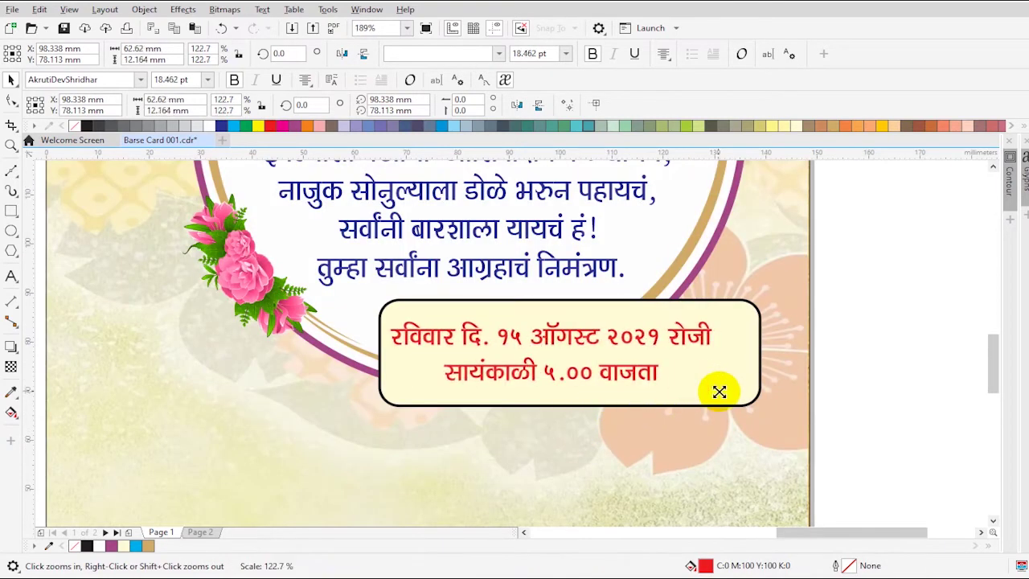
left_click_drag(586, 345, 623, 346)
left_click(719, 386, "shift")
key("c")
key("e")
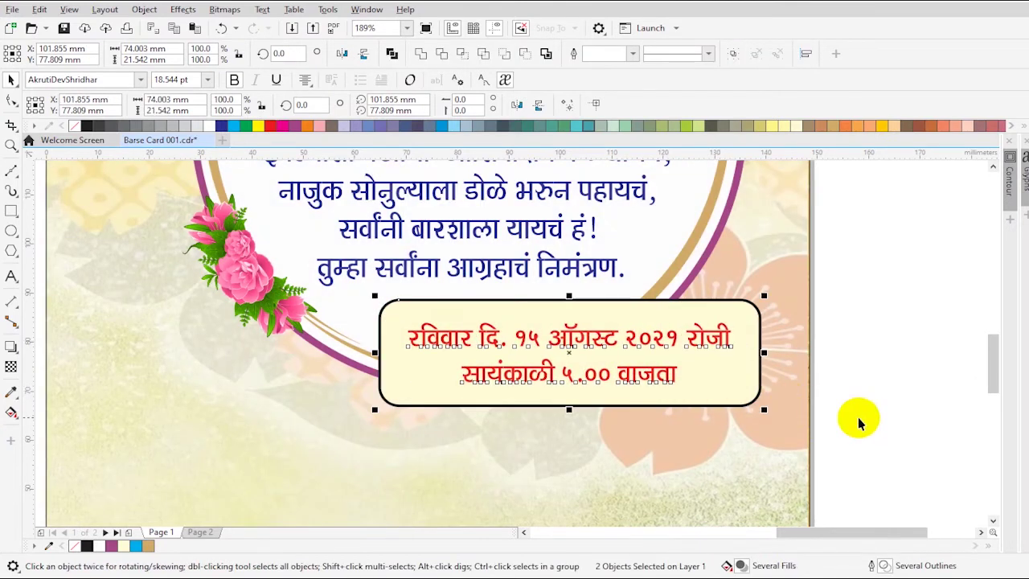
left_click(859, 420)
Step: Reduce the rounded rectangle's height to about 19.5 mm and enlarge its text to about 19.3 pt
left_click(621, 312)
left_click_drag(571, 297, 574, 301)
left_click(688, 344)
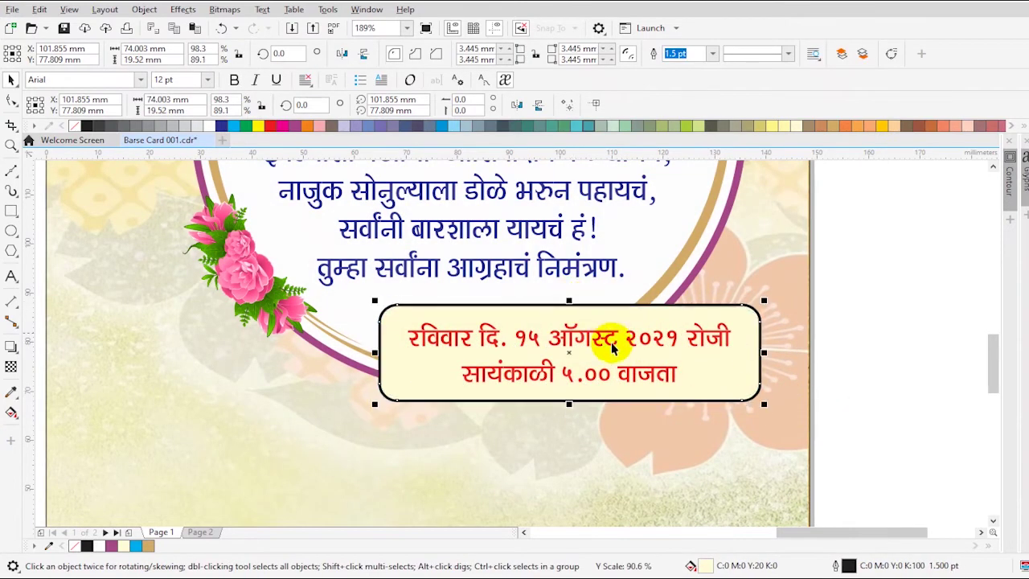
left_click_drag(739, 388, 716, 405)
Step: Colour the rounded rectangle's outline purple to match the ring around the invitation message
left_click(713, 400)
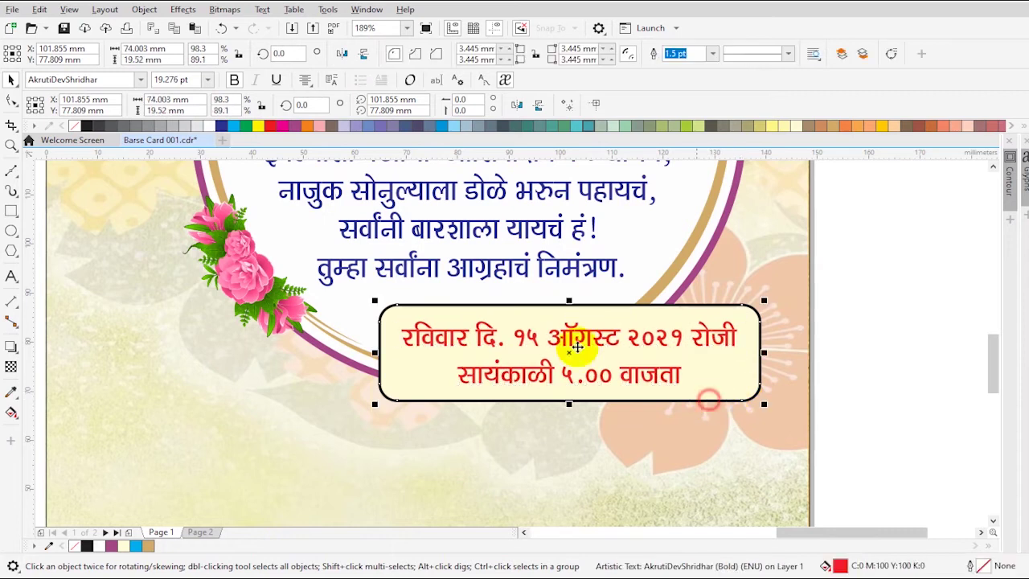
right_click(283, 126)
left_click(913, 337)
left_click(913, 342)
left_click(735, 362)
right_click(295, 126)
left_click(854, 362)
scroll(854, 363, "down", 5)
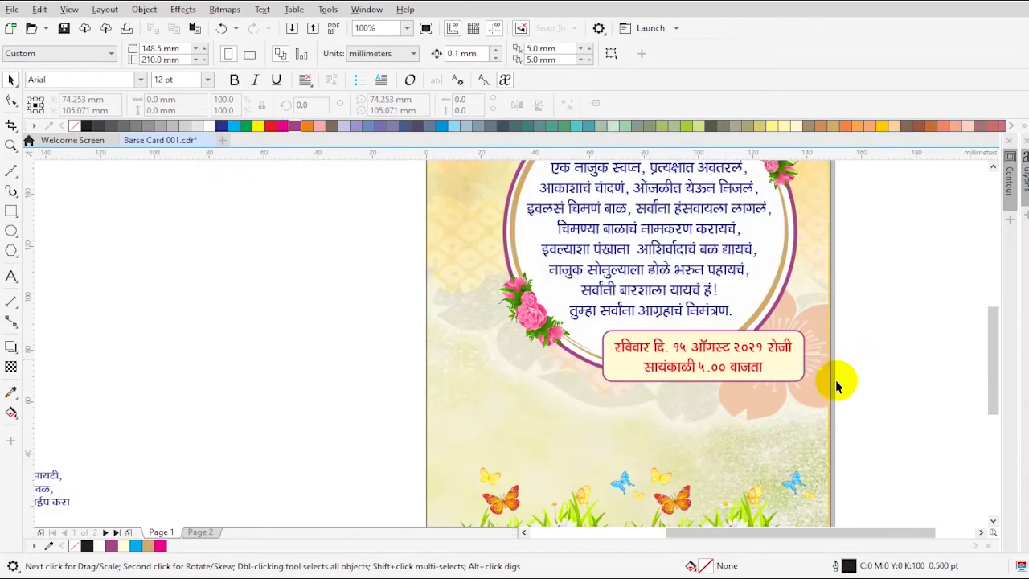
Step: Move the Mickey Mouse figure from the pasteboard onto the card, beside the circle's lower left
left_click_drag(236, 417, 447, 507)
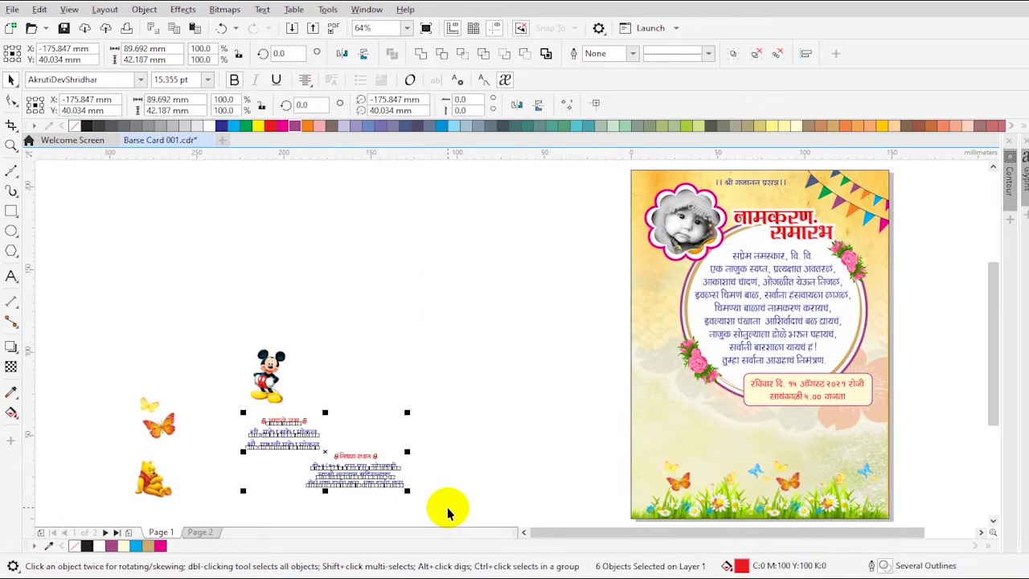
left_click(490, 436)
left_click_drag(273, 386, 701, 404)
Step: Shift the lower-left rose spray along the ring, clear of the Mickey Mouse figure, and rotate it to about 131°
left_click_drag(674, 370, 721, 386)
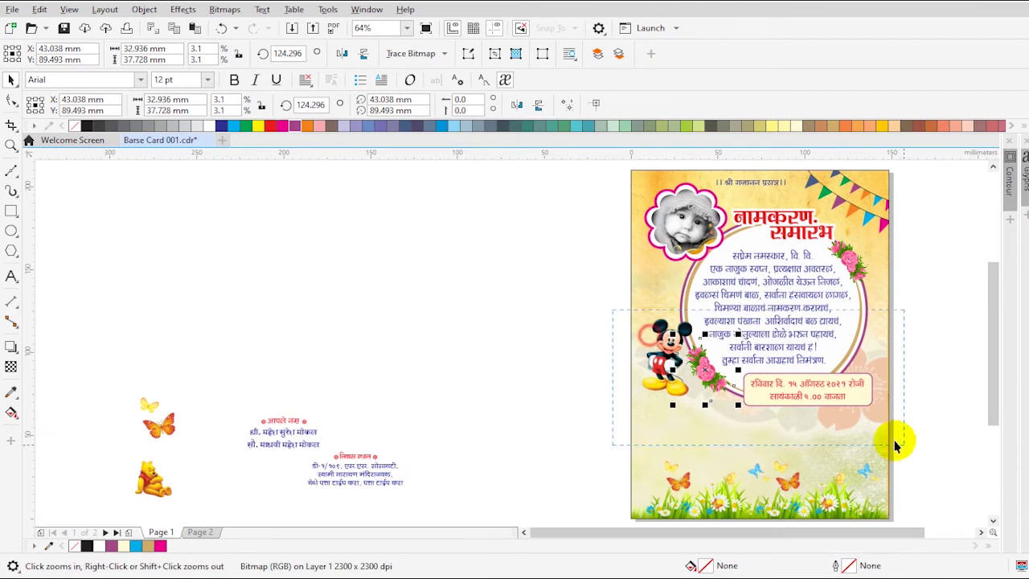
scroll(899, 402, "up", 3)
left_click_drag(363, 368, 400, 363)
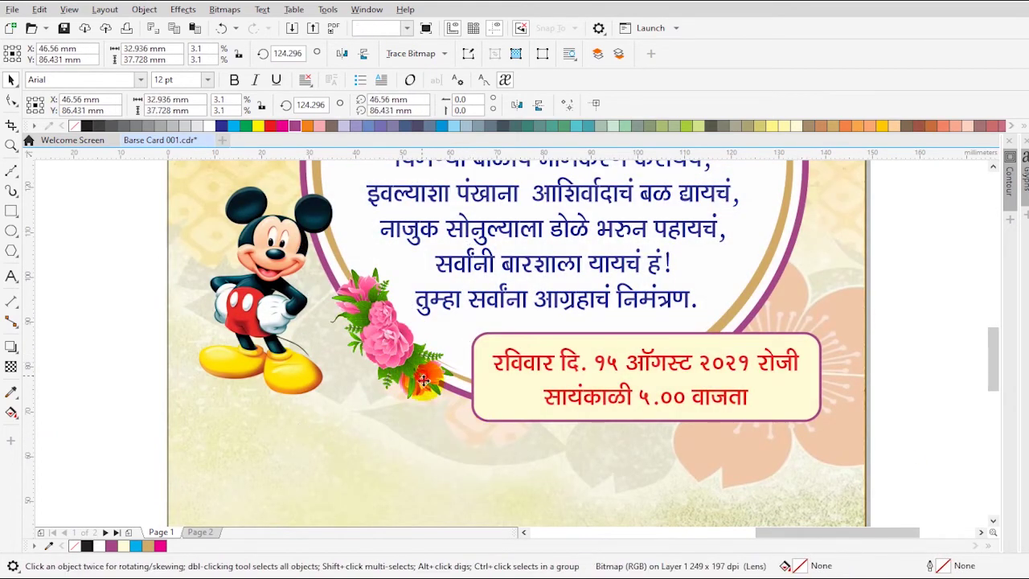
left_click_drag(471, 427, 439, 423)
left_click_drag(415, 388, 413, 392)
scroll(908, 478, "down", 3)
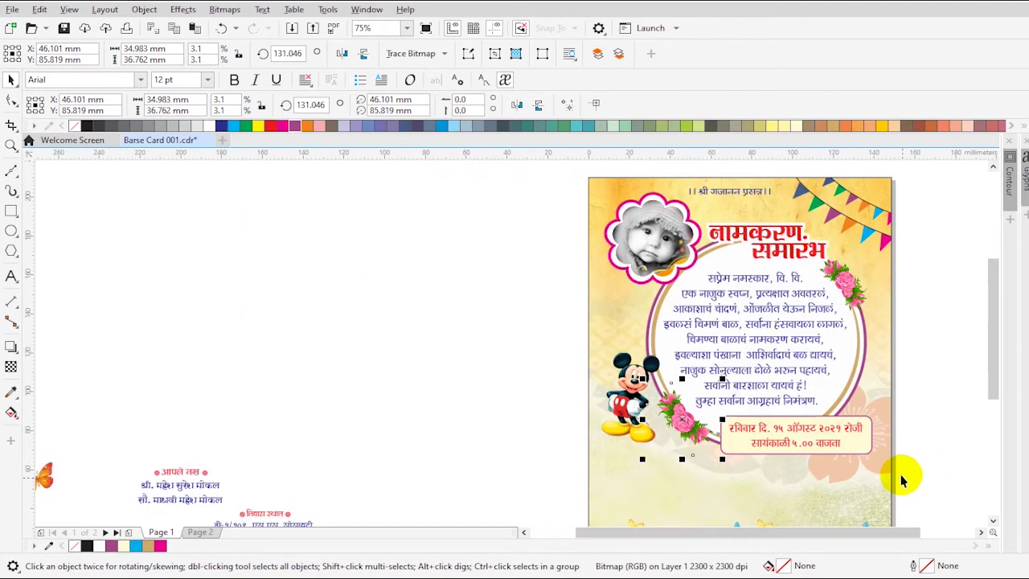
left_click(913, 475)
scroll(625, 468, "down", 1)
Step: Examine how the decorations, Mickey Mouse figure and text blocks sit on the whole card
key("F2")
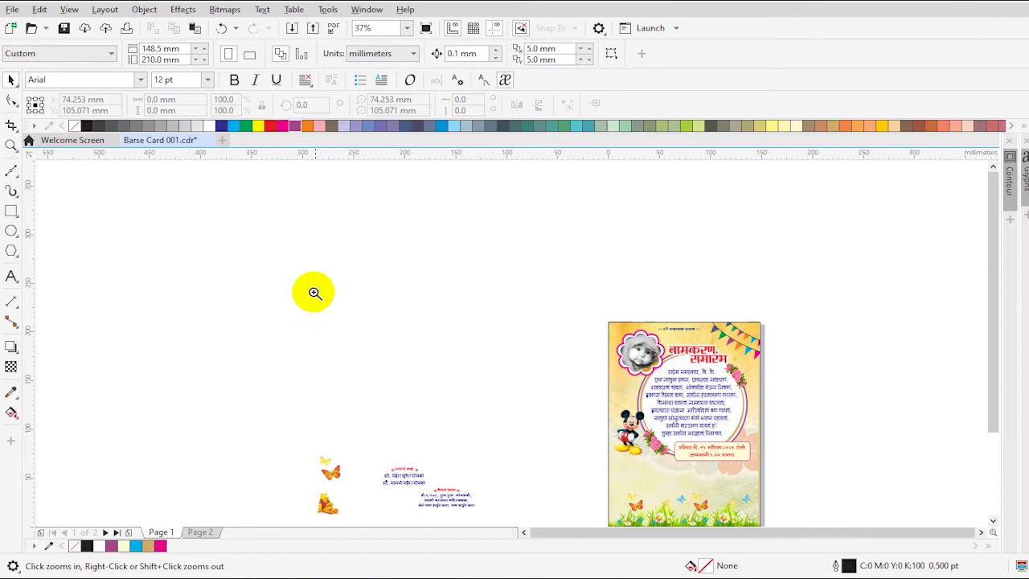
left_click_drag(314, 292, 856, 493)
left_click_drag(491, 209, 673, 321)
key("space")
left_click(648, 317)
left_click(850, 395)
scroll(804, 395, "down", 2)
key("z")
left_click_drag(426, 260, 855, 487)
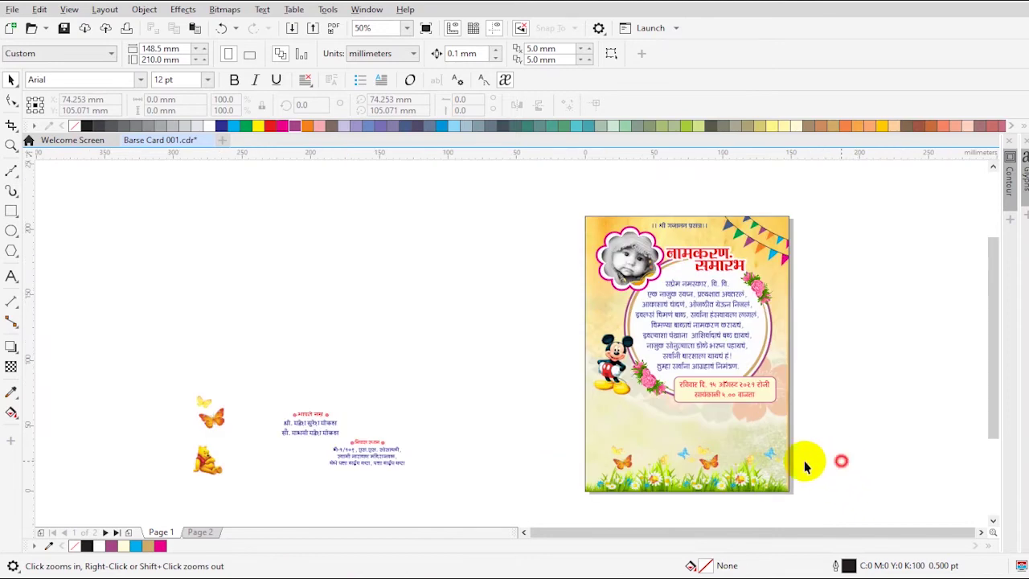
key("space")
Step: Draw an ellipse about 59 x 31 mm on the card below the Mickey Mouse figure
key("z")
left_click_drag(313, 357, 834, 499)
left_click(11, 230)
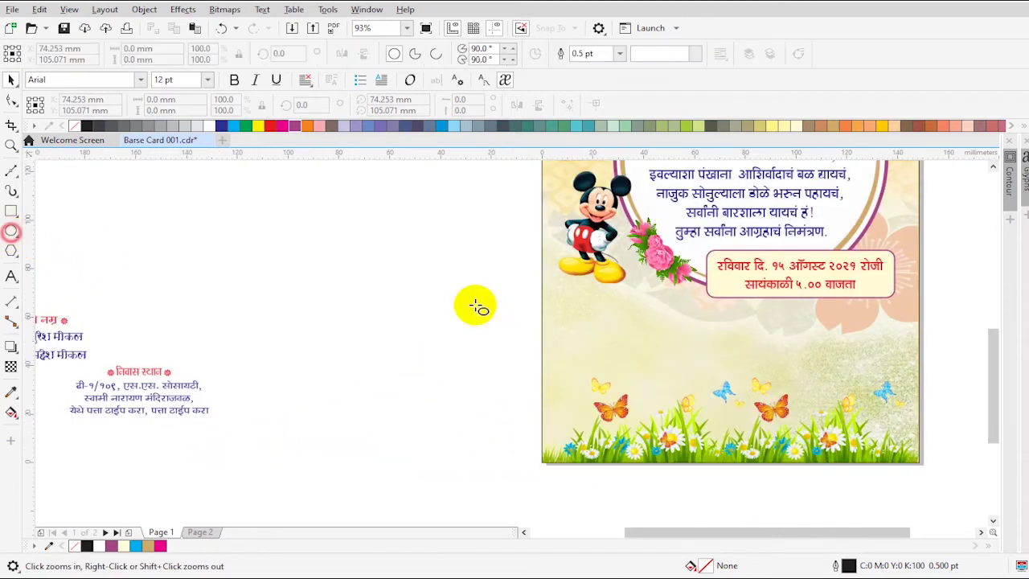
left_click_drag(563, 288, 666, 354)
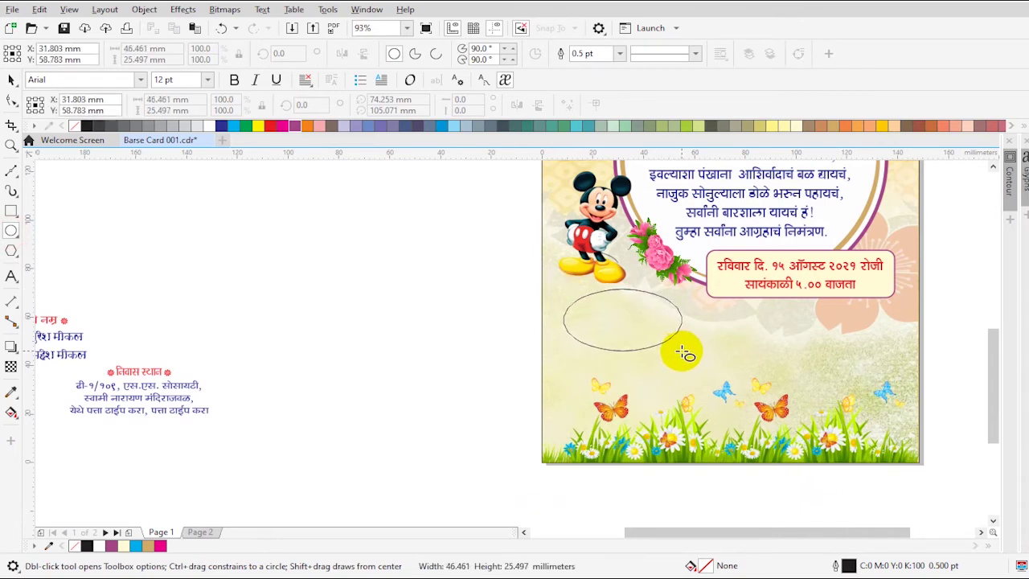
left_click_drag(697, 363, 715, 368)
Step: Set the ellipse's outline width to 2 pt
key("z")
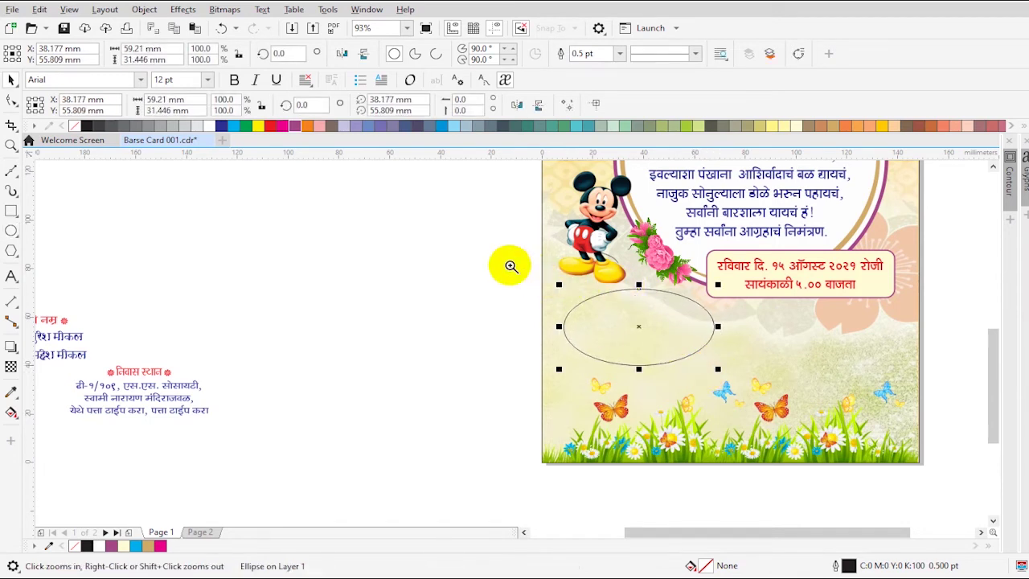
left_click_drag(510, 265, 908, 404)
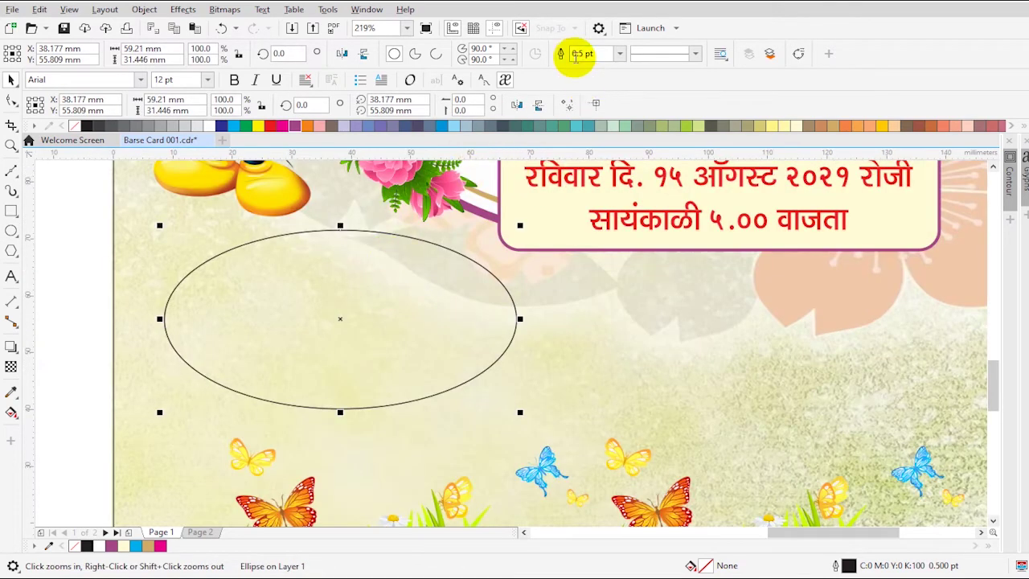
type("3")
key("Return")
double_click(577, 54)
type("2")
key("Return")
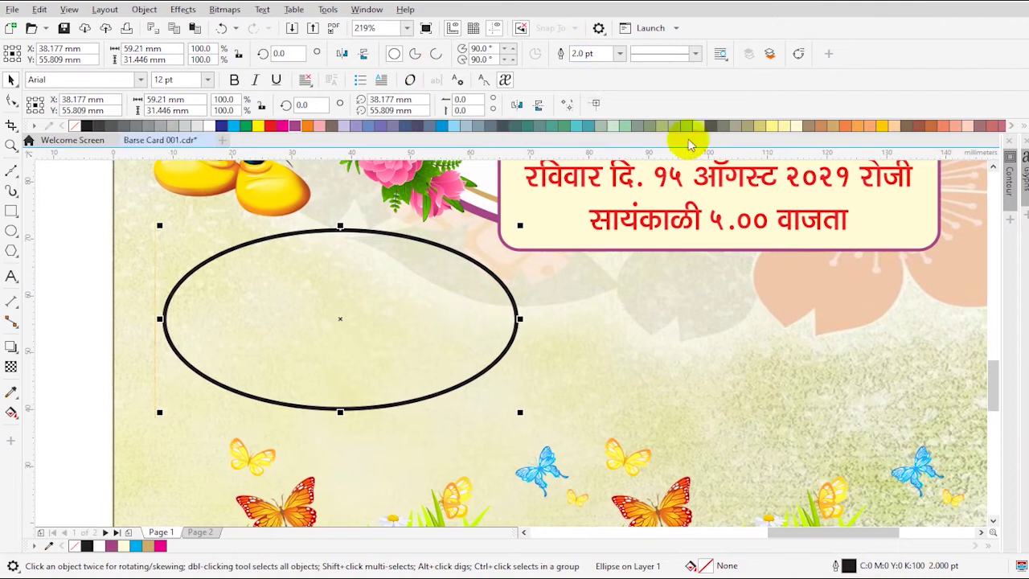
Step: Fill the ellipse with white and colour its outline purple (C20 M80 Y0 K20)
left_click(210, 127)
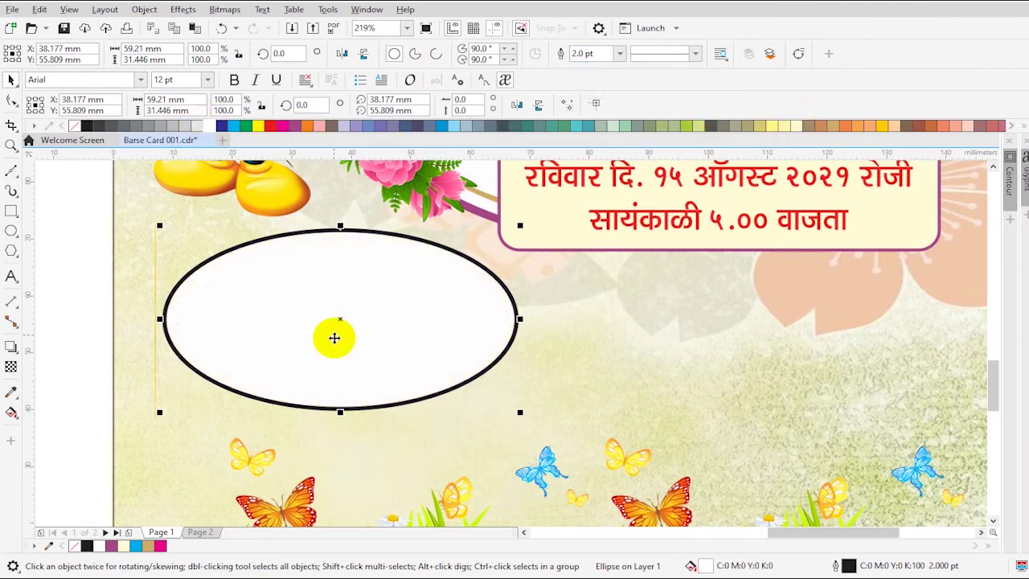
left_click(361, 338)
scroll(397, 360, "down", 3)
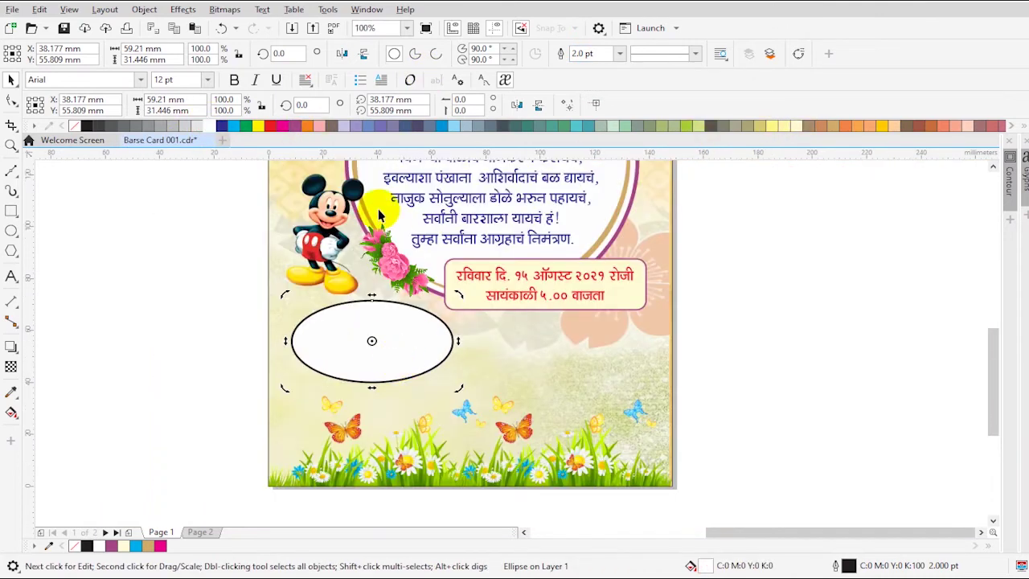
right_click(294, 127)
Step: Tilt the ellipse counter-clockwise by about 4° around its centre
left_click(424, 352)
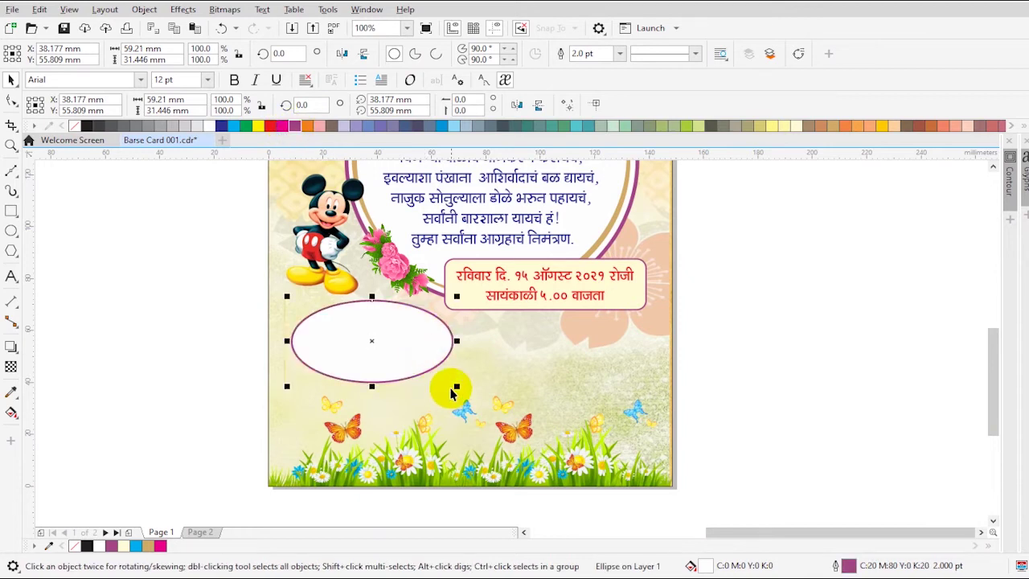
left_click(427, 365)
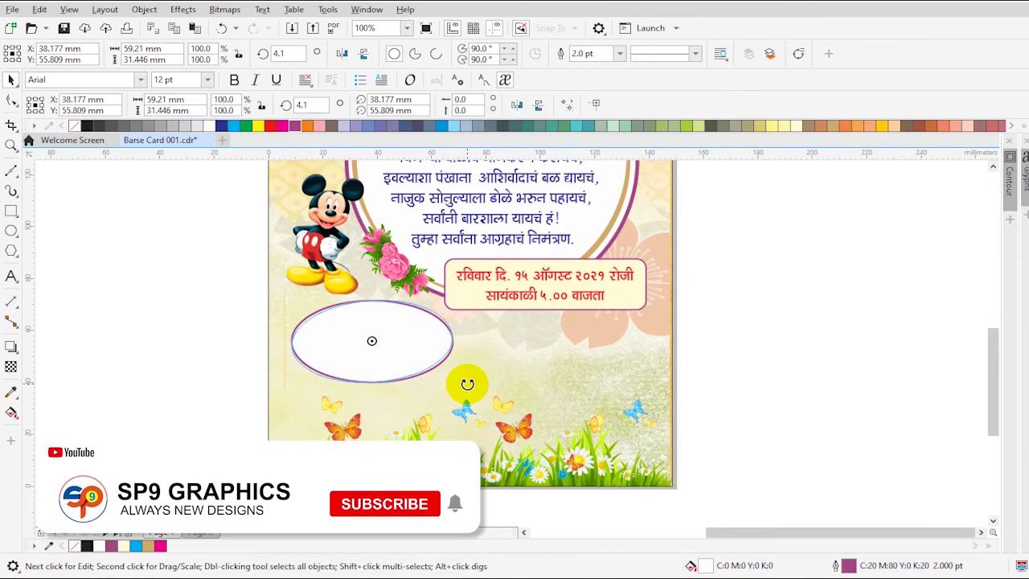